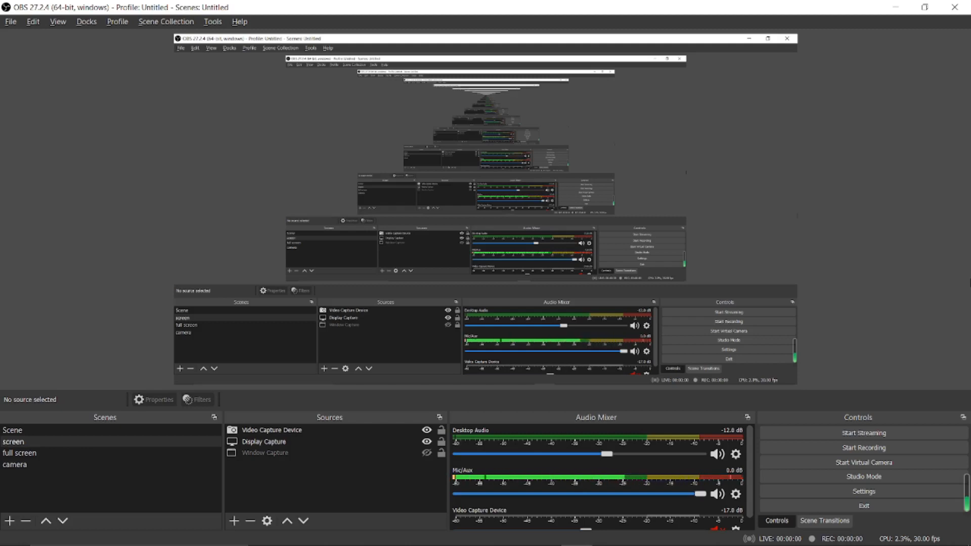
View the Display scene's capture in Streamlabs Desktop and return to OBS
mouse_move(608, 539)
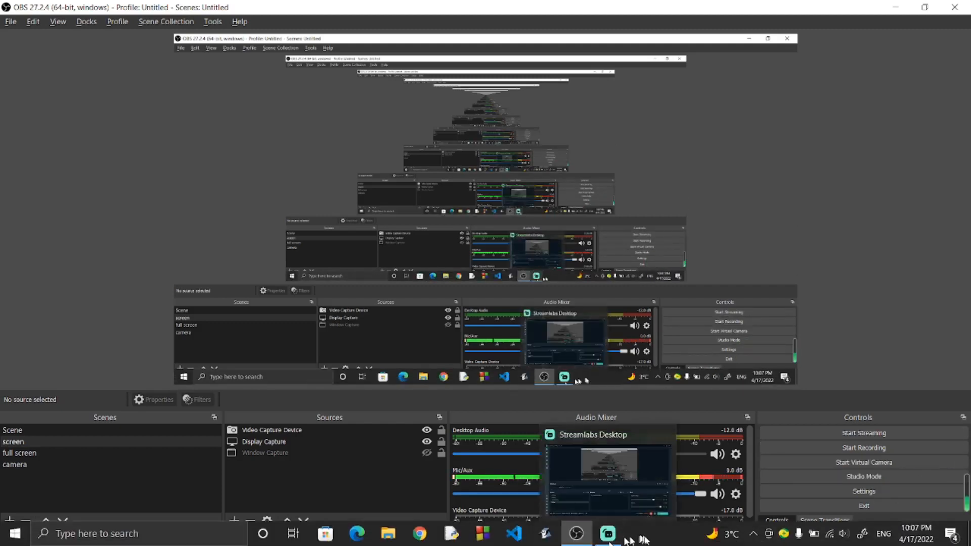
click(609, 471)
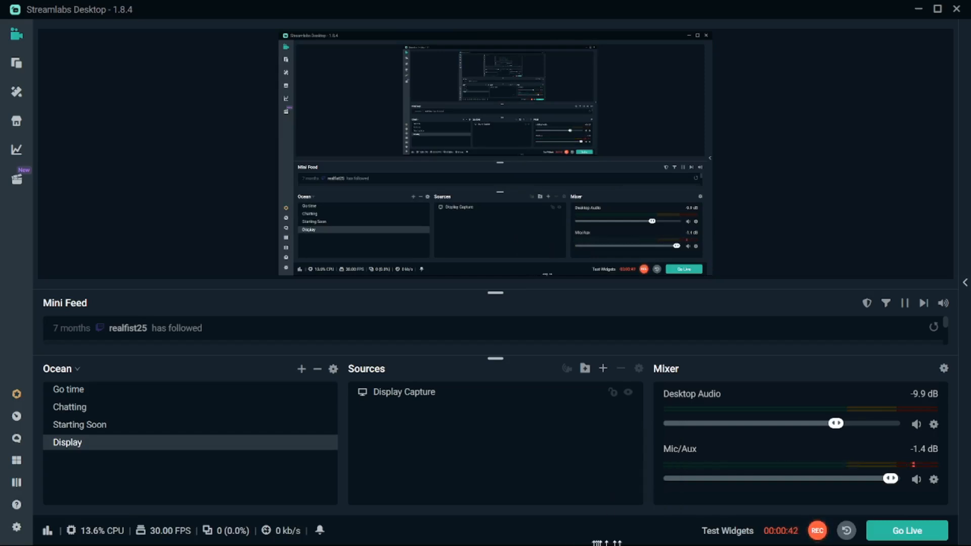
key(alt+Tab)
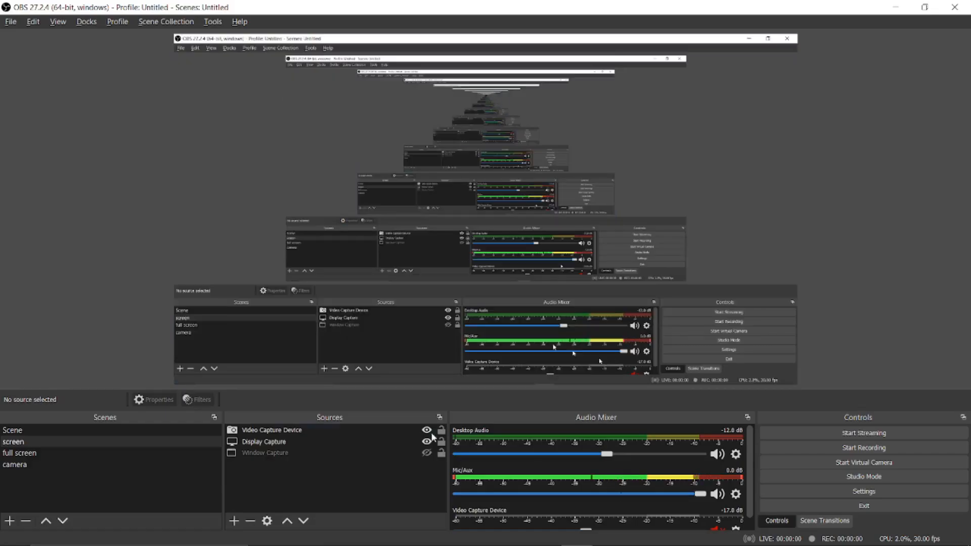
View the previews of the existing OBS scenes, ending on the full screen scene
click(323, 442)
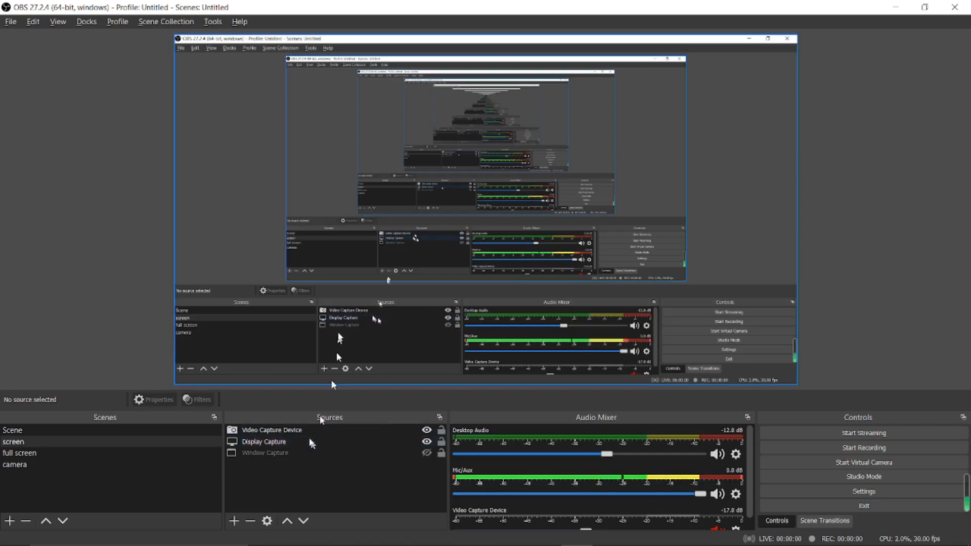
click(191, 431)
click(122, 442)
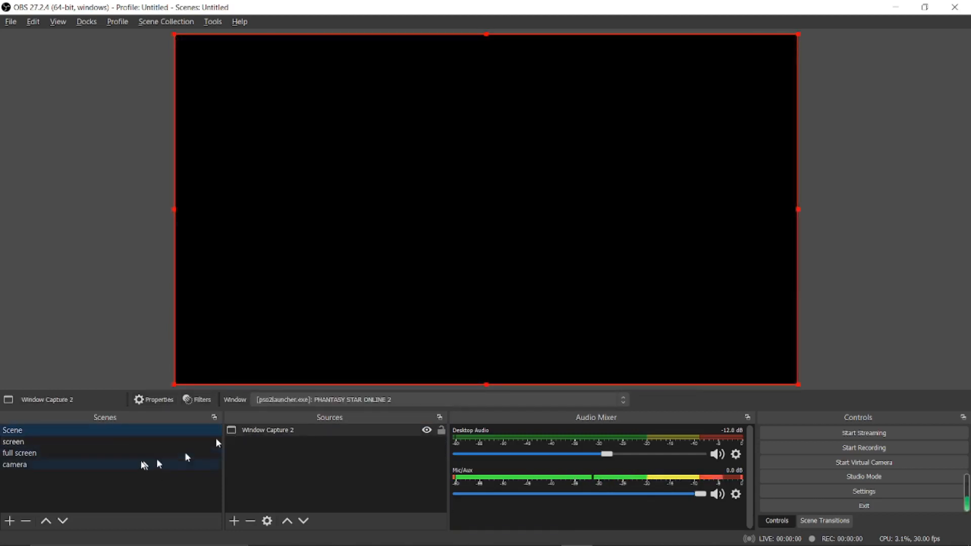
click(140, 454)
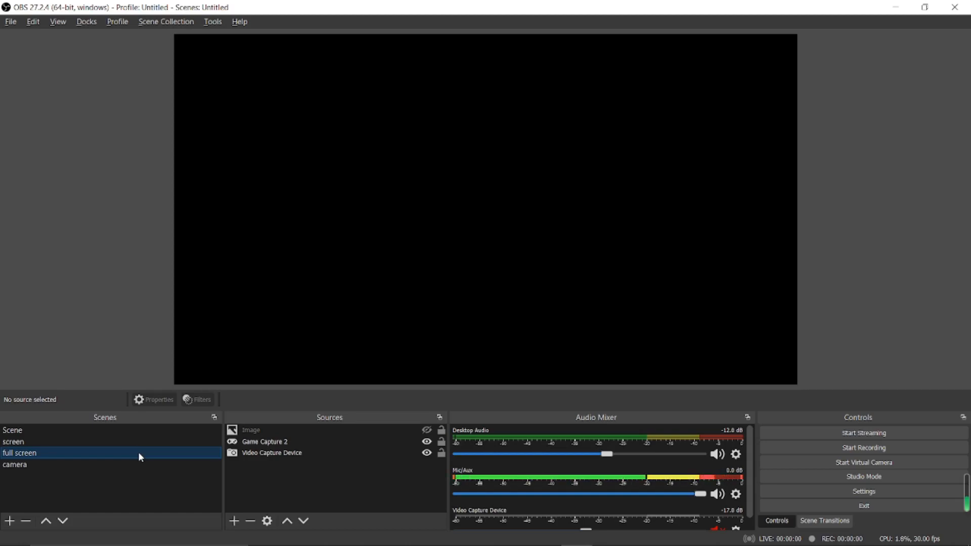
Search Windows for "graphics settings" and open the Graphics settings page
click(102, 536)
text(graphics settings)
key(Return)
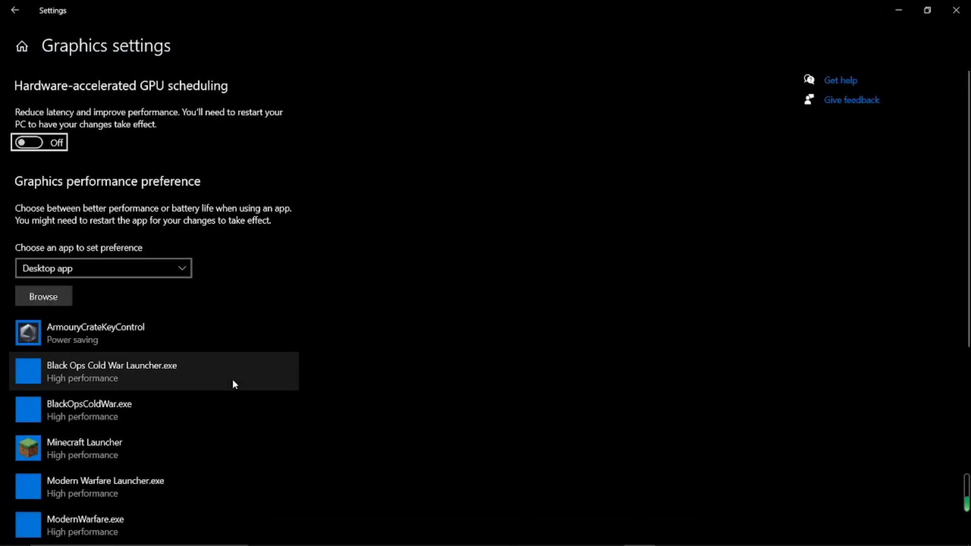
Save the graphics preference for OBS Studio as High performance and close Windows Settings
scroll(232, 378, down, 1)
scroll(253, 378, down, 5)
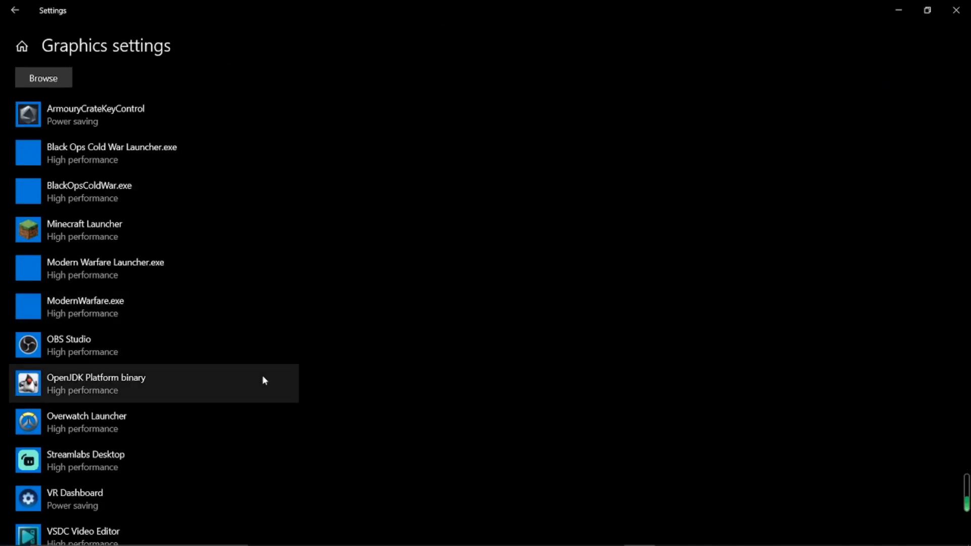
click(222, 352)
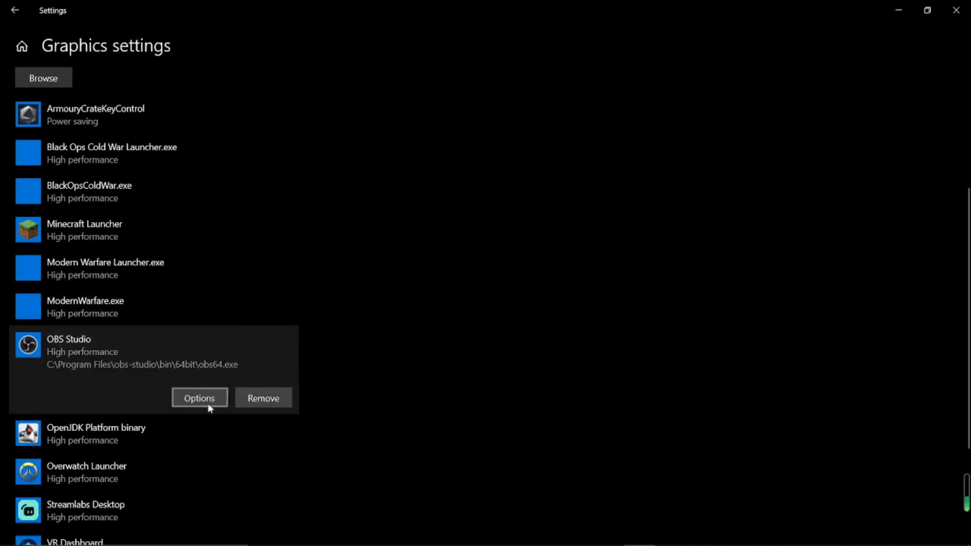
click(209, 405)
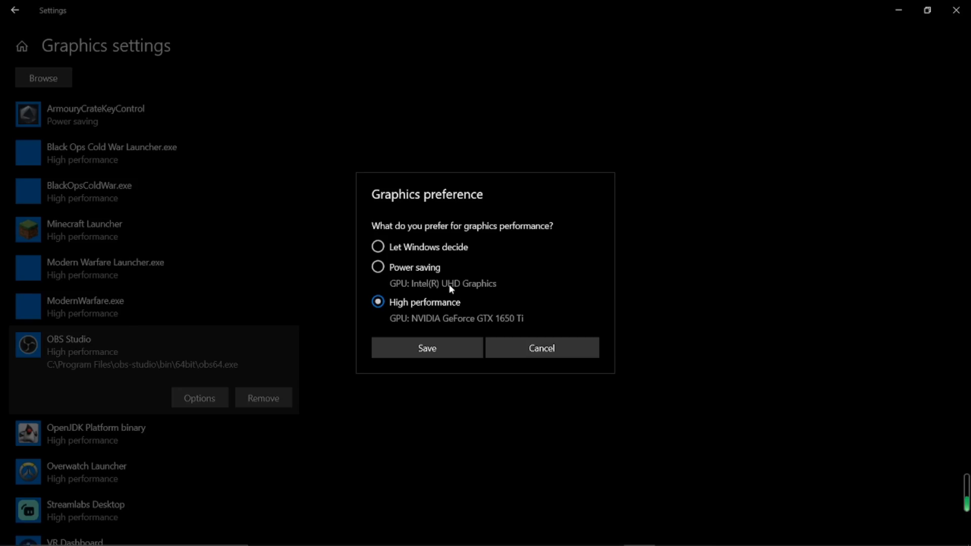
click(417, 354)
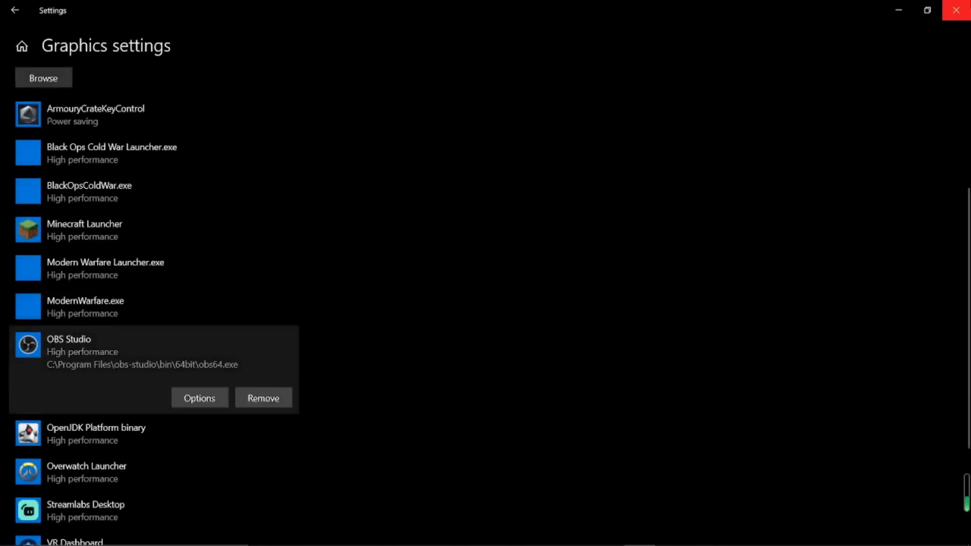
click(956, 10)
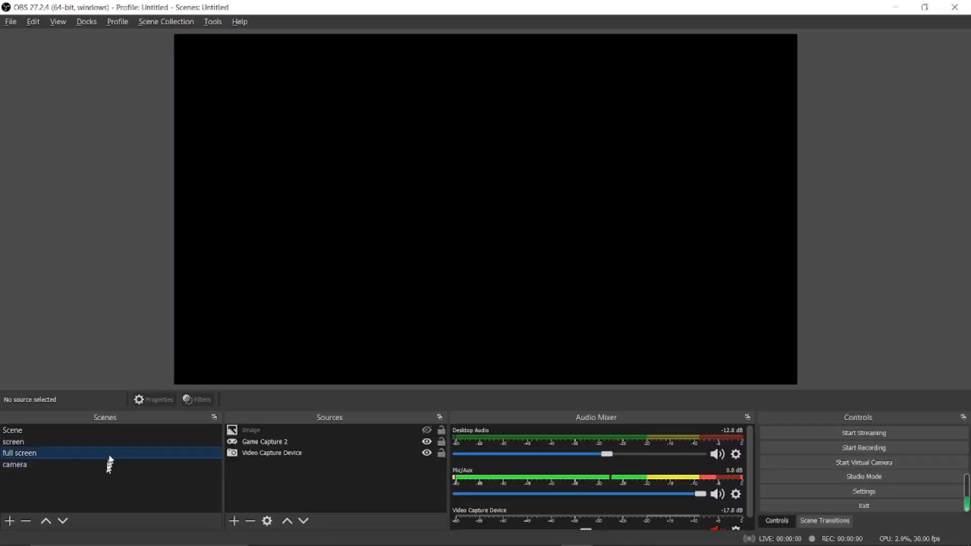
Set the capture method of the screen scene's Display Capture source to Windows 10 (1903 and up)
click(127, 441)
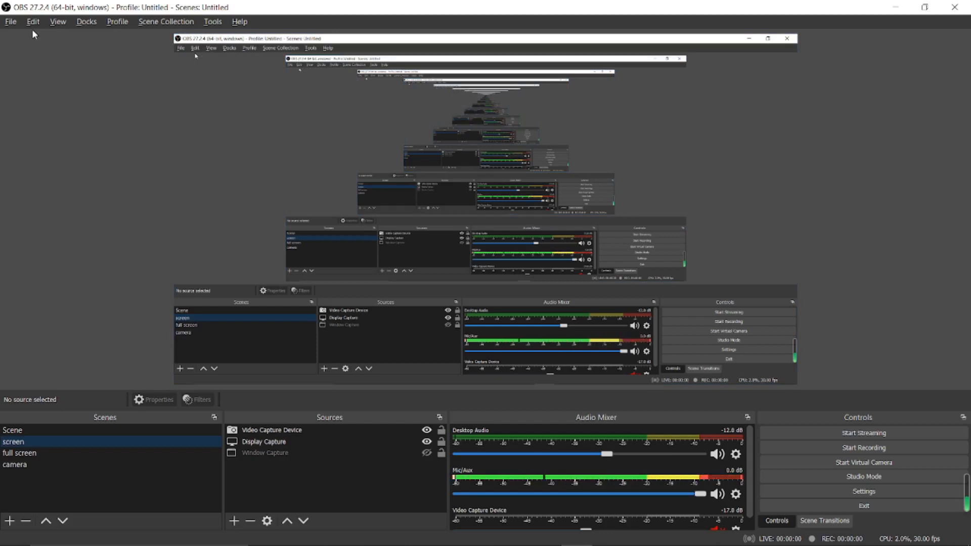
click(269, 442)
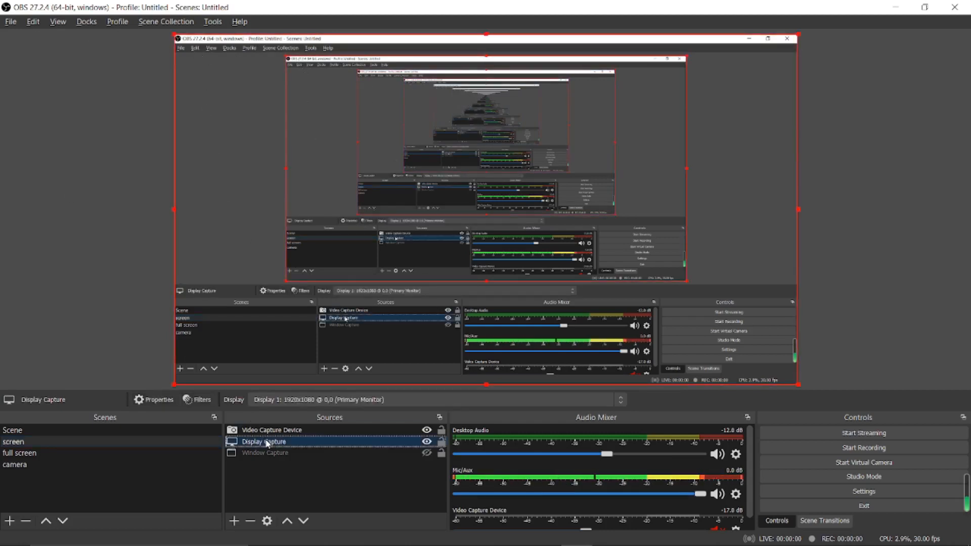
right_click(268, 442)
click(286, 432)
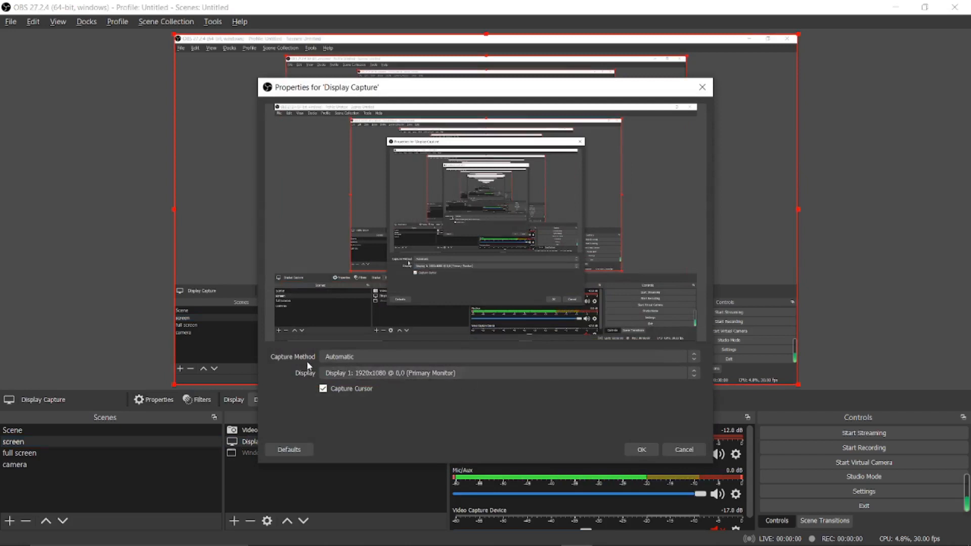
click(343, 357)
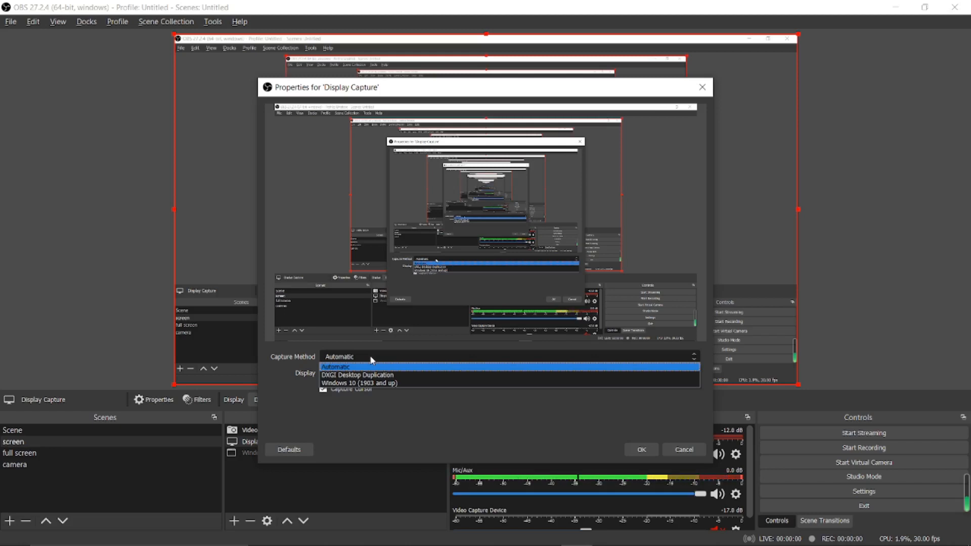
click(399, 383)
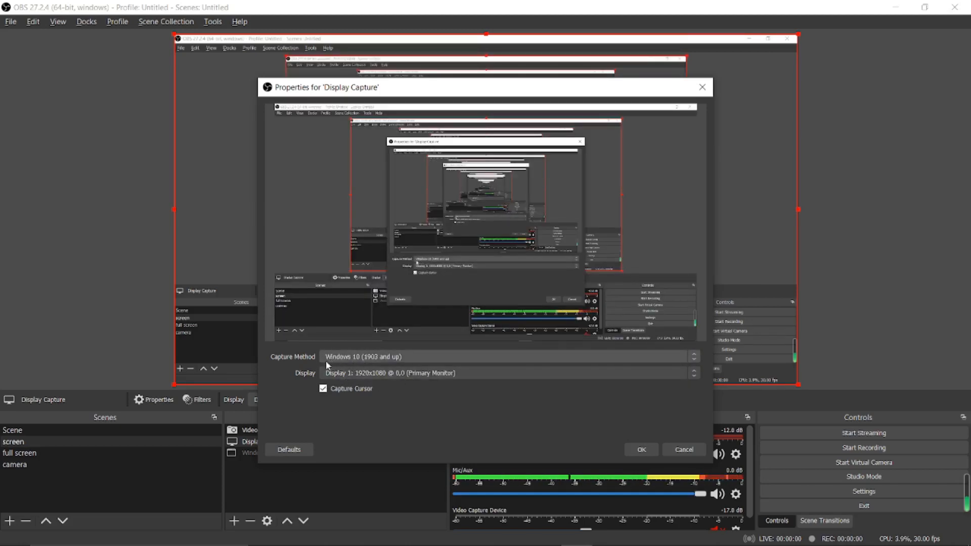
click(639, 449)
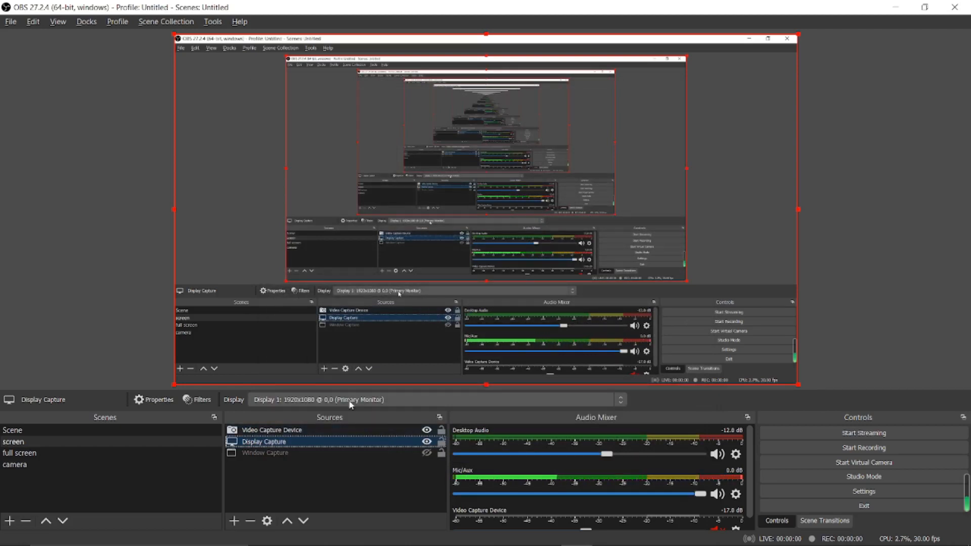
Review the Capture Method options in the Display Capture source's properties again
right_click(359, 446)
click(374, 433)
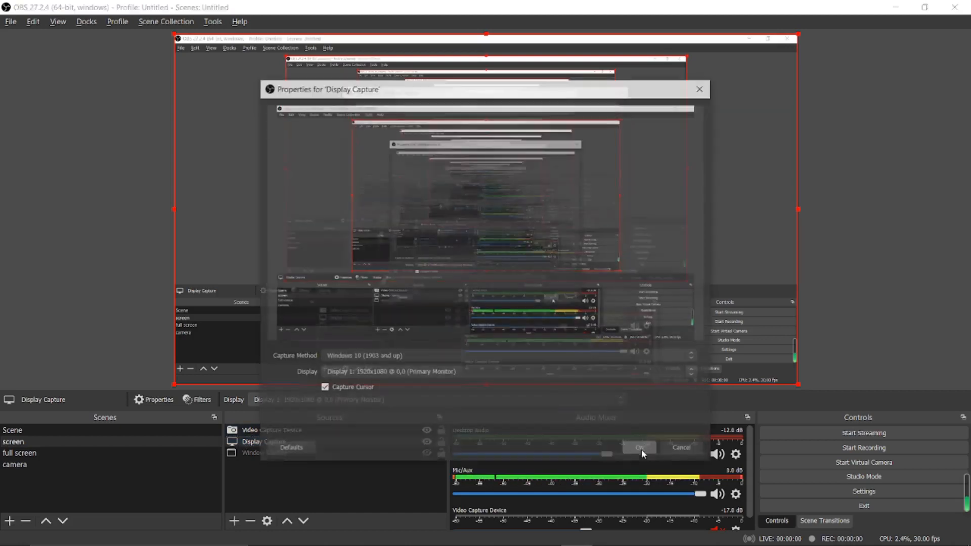
click(581, 357)
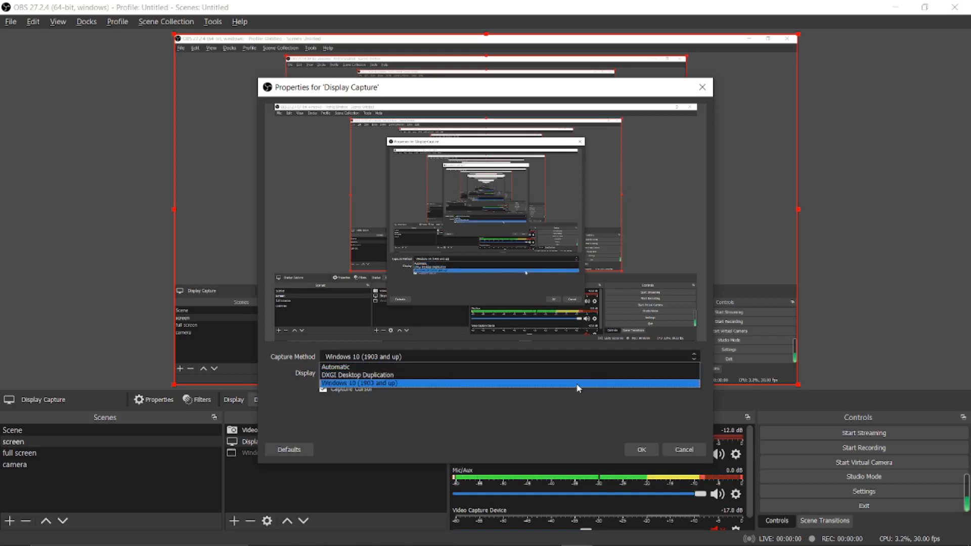
click(642, 449)
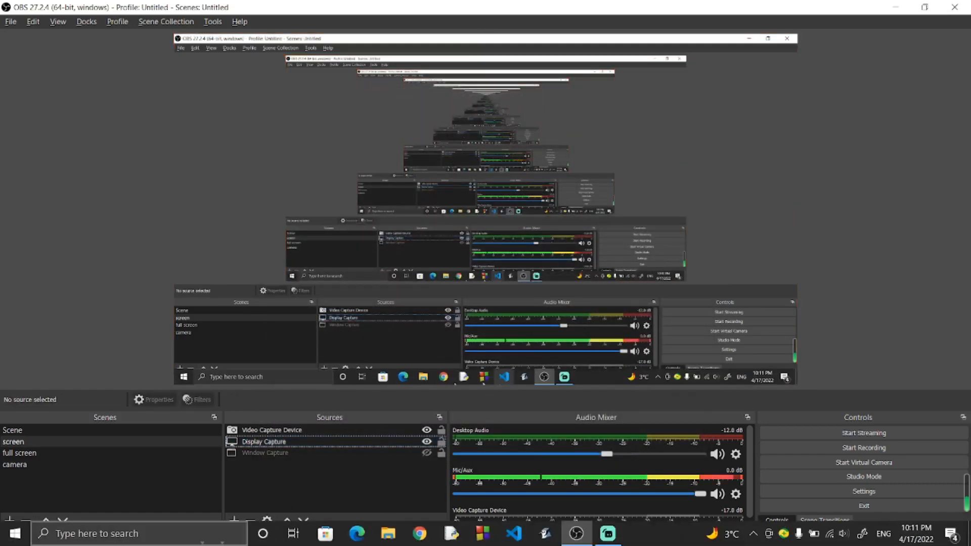
Search Windows for "min" and open the Minecraft Launcher
click(193, 540)
text(min)
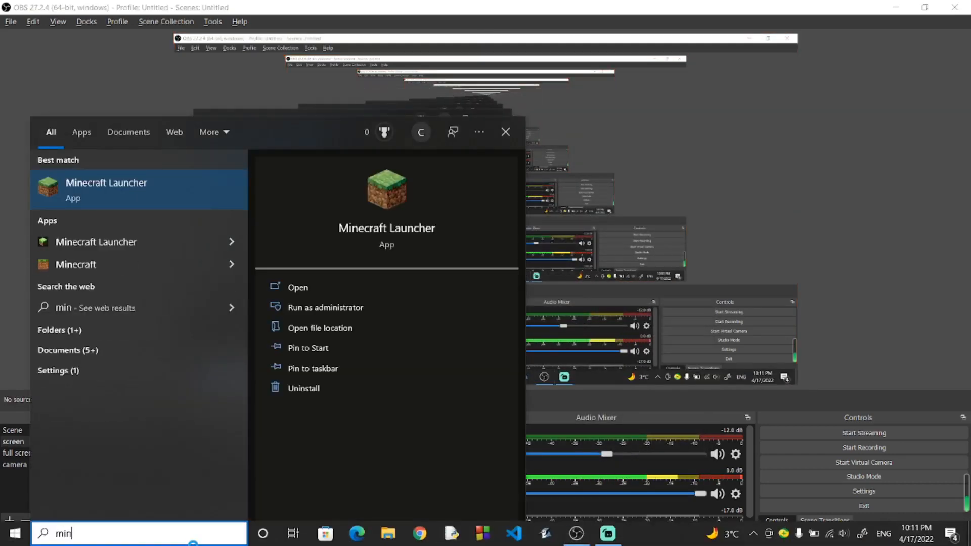
key(Escape)
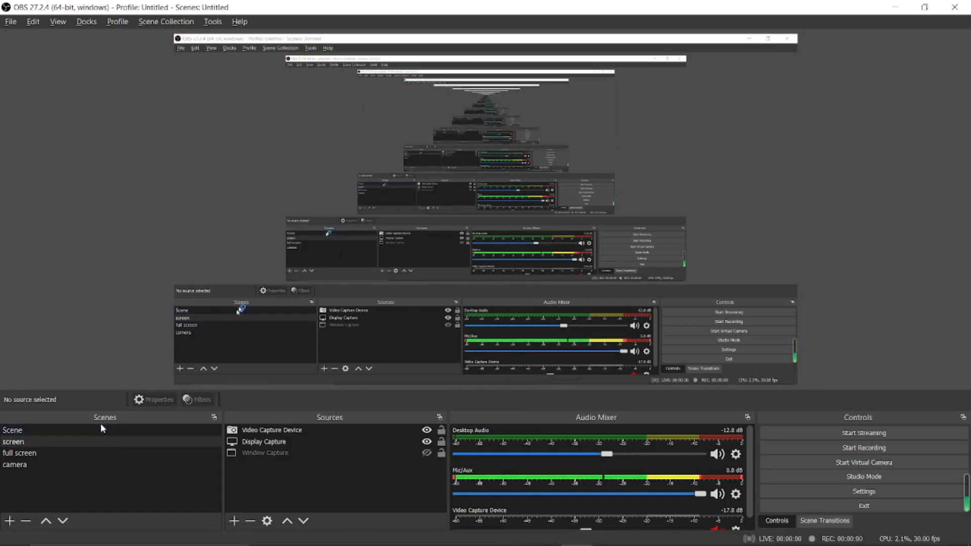
Show the full screen scene in OBS and start Minecraft: Java Edition 1.18.2 from the launcher
click(138, 453)
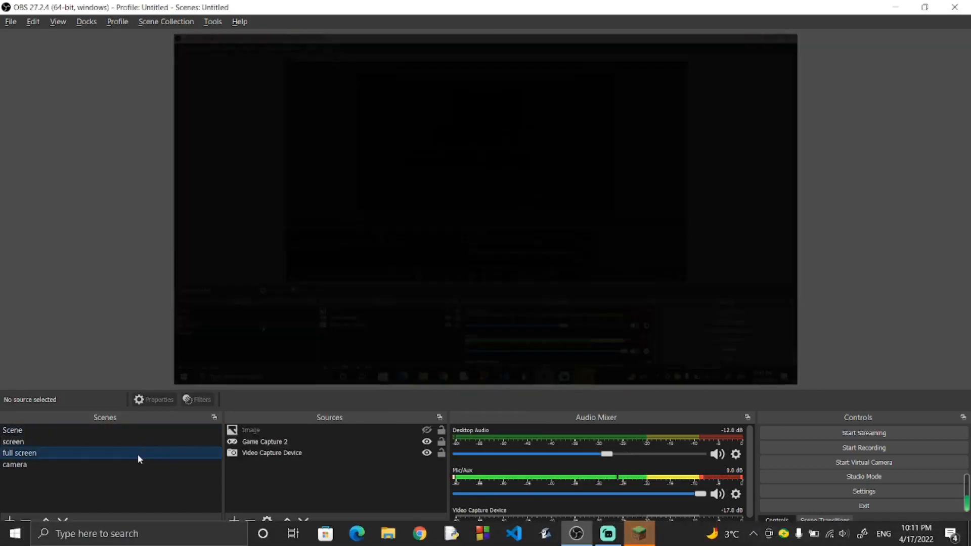
click(249, 443)
click(641, 532)
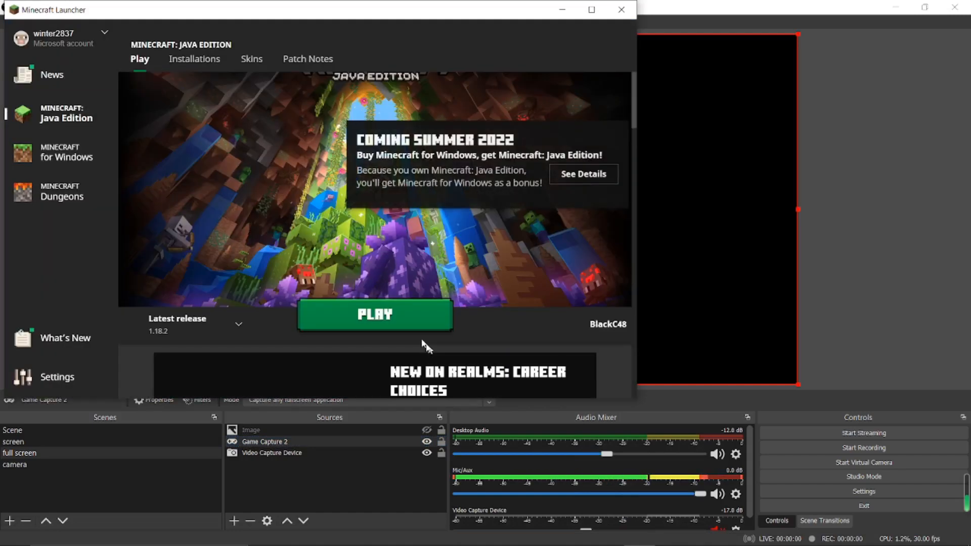
click(398, 328)
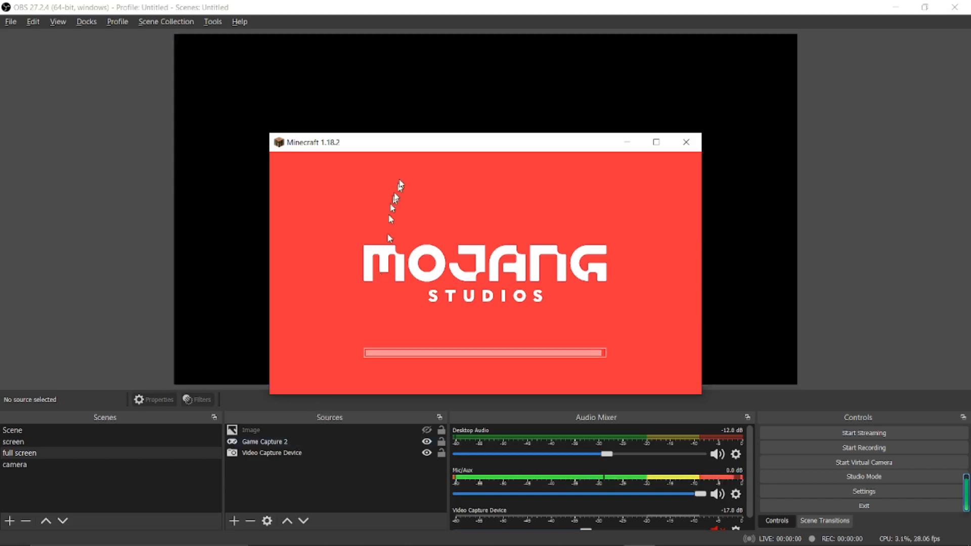
drag(412, 144, 571, 110)
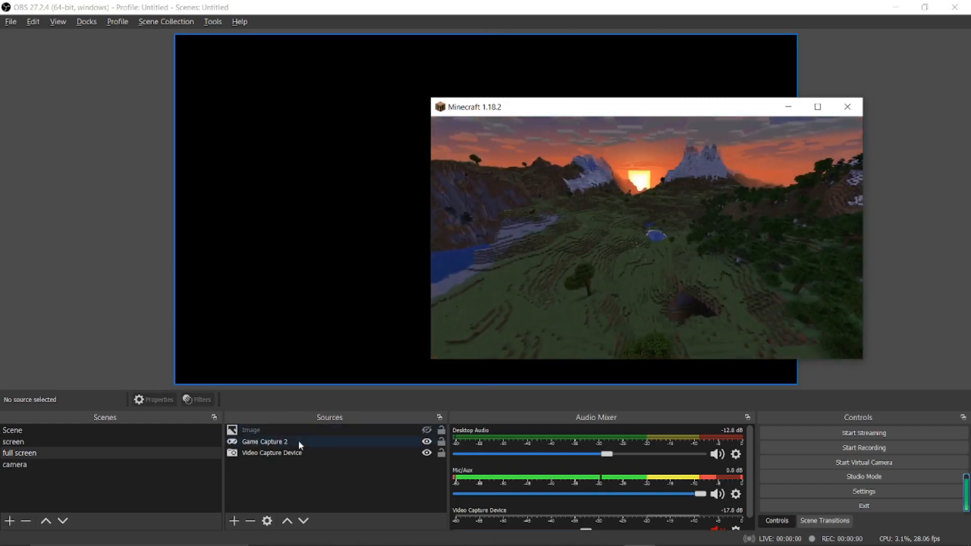
Set Game Capture 2 to capture the specific window [javaw.exe]: Minecraft 1.18.2, and bring the game window forward beside the preview
click(299, 442)
click(311, 401)
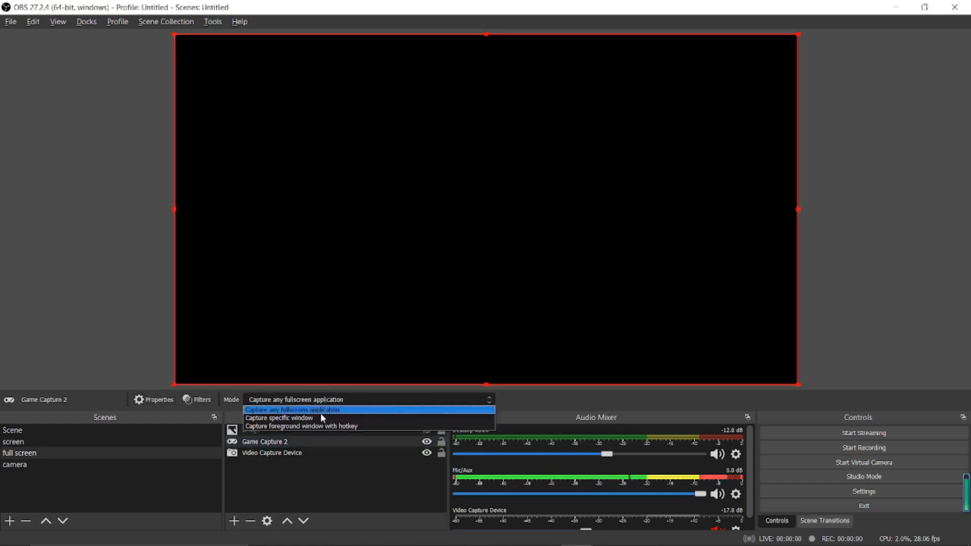
click(321, 418)
click(572, 402)
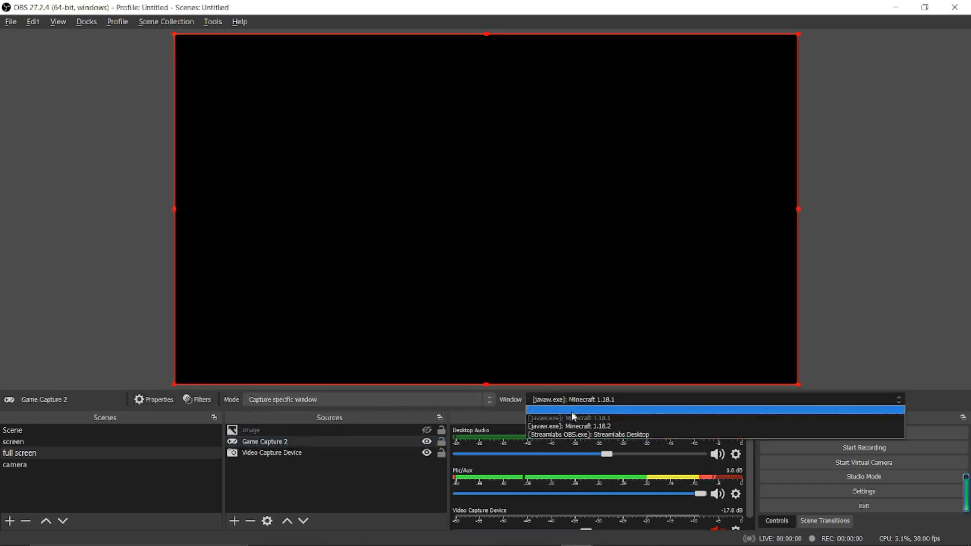
click(572, 424)
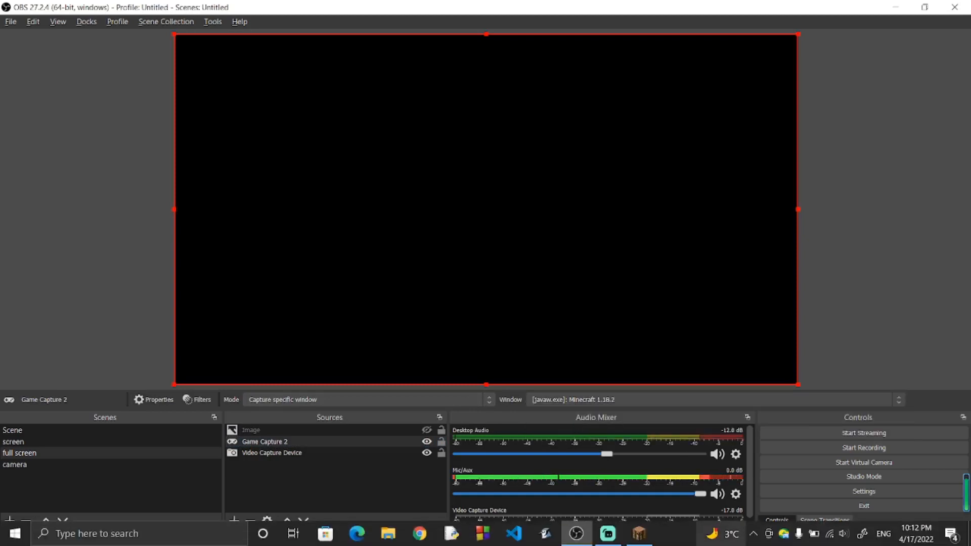
click(640, 537)
mouse_move(687, 119)
mouse_down()
mouse_move(589, 91)
mouse_move(698, 106)
mouse_up()
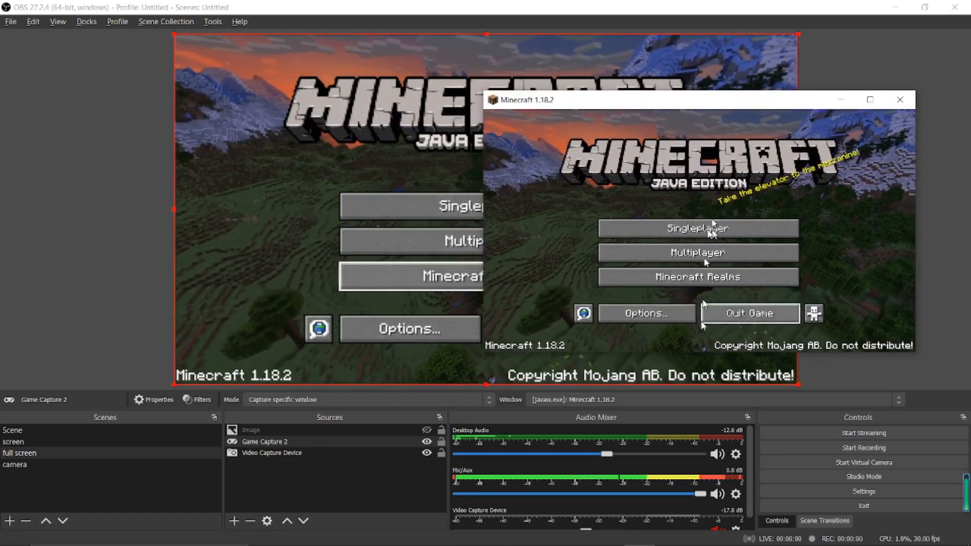
Compare the screen scene's display capture with the full screen scene's game capture
click(93, 441)
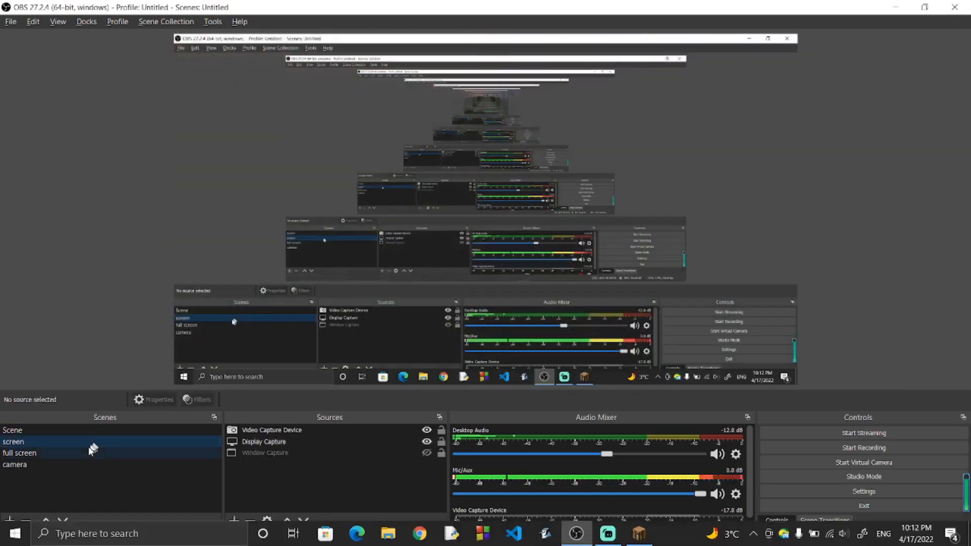
mouse_move(723, 533)
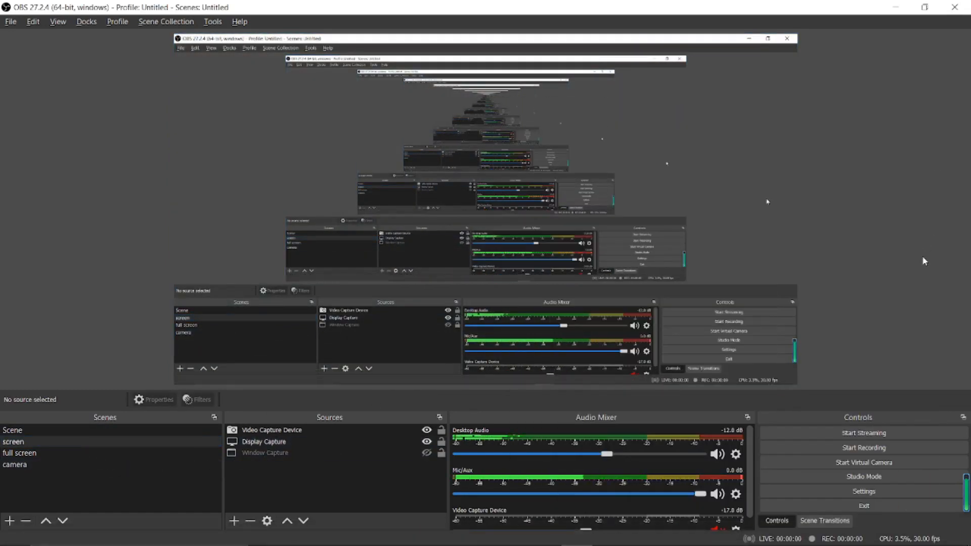
mouse_move(659, 544)
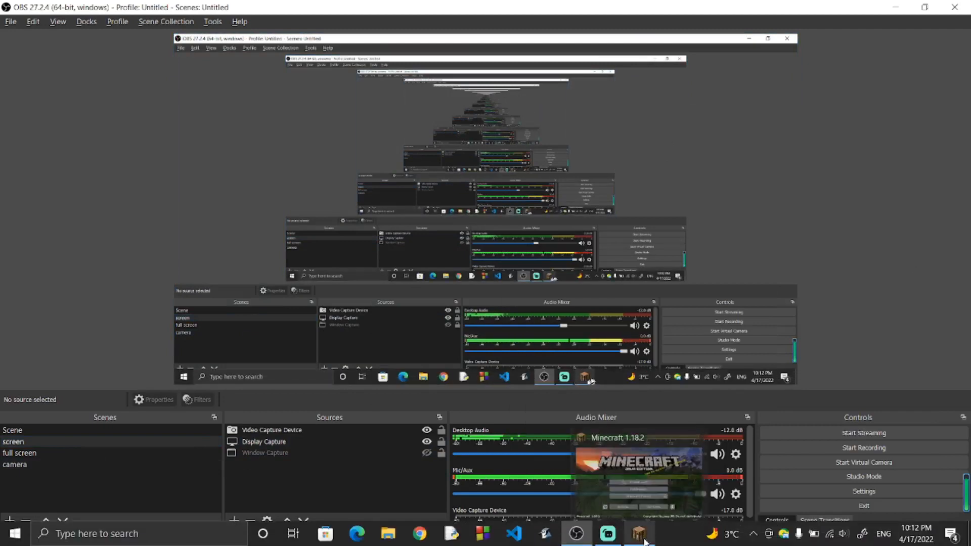
click(160, 453)
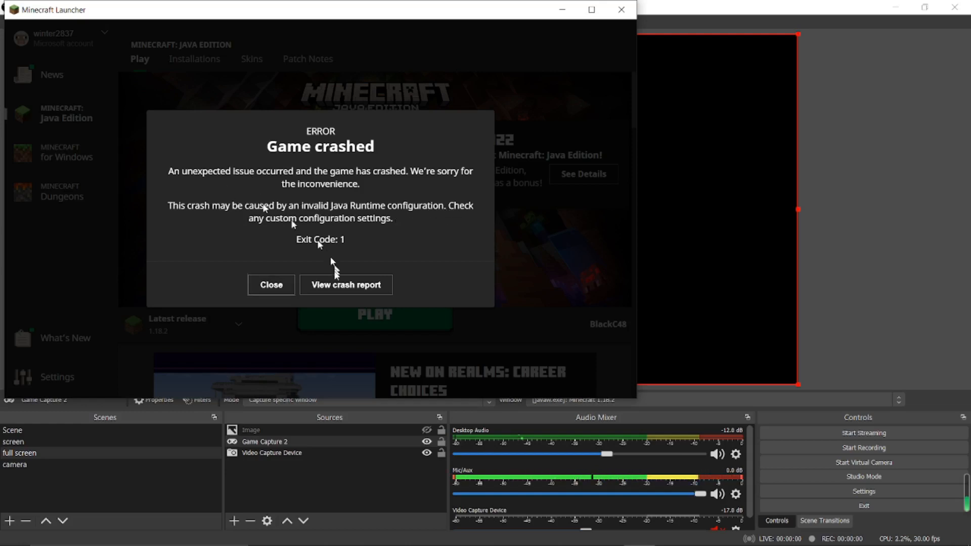
Read through the Minecraft crash report, close it, dismiss the game crash error and return to OBS
click(338, 285)
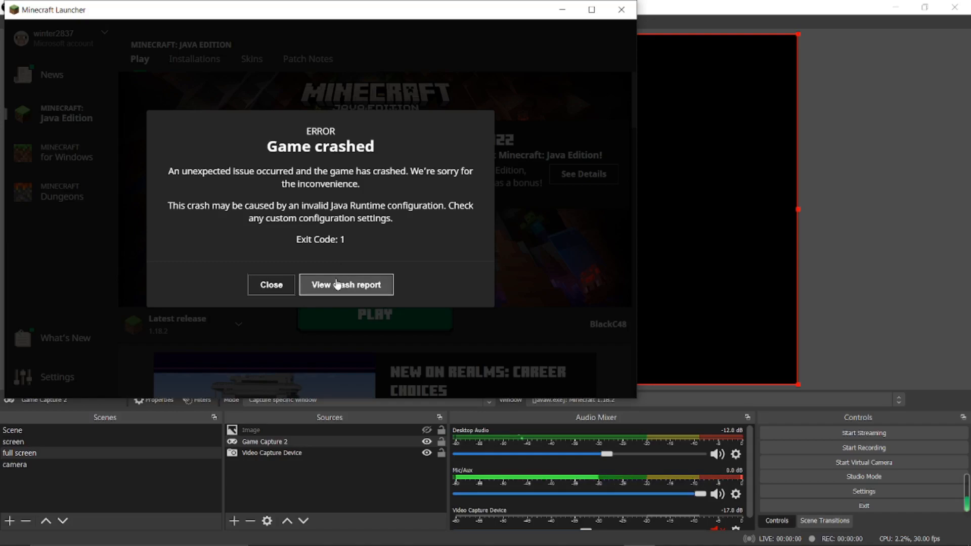
scroll(468, 274, down, 20)
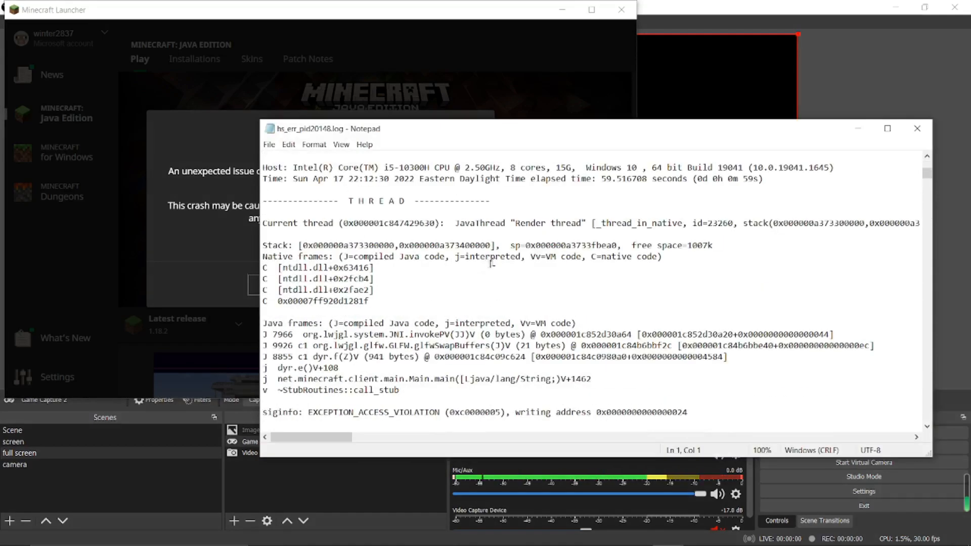
scroll(497, 267, down, 15)
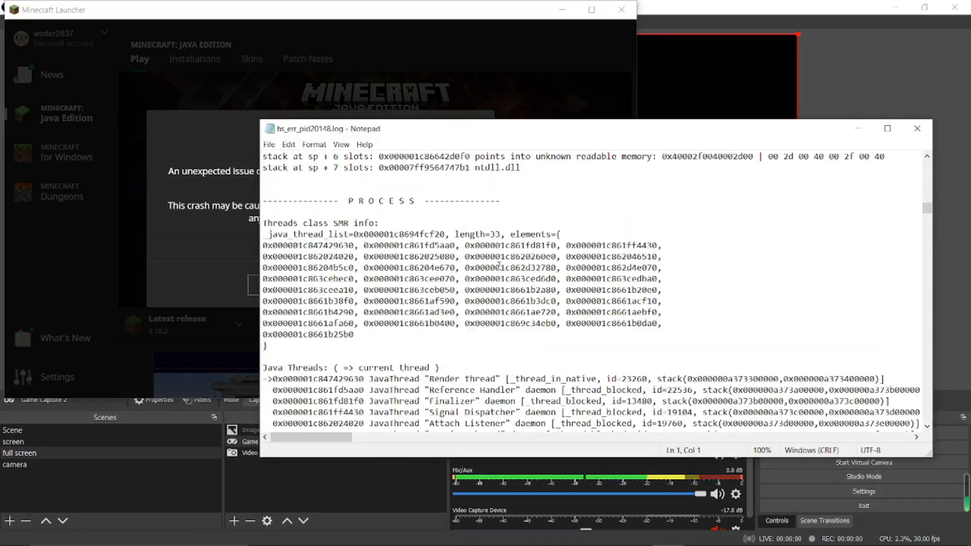
click(917, 129)
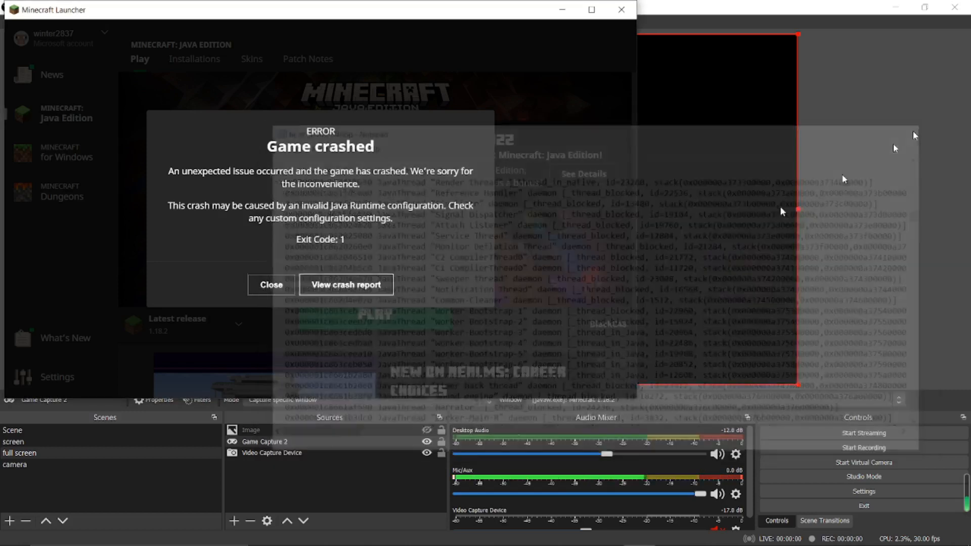
click(273, 283)
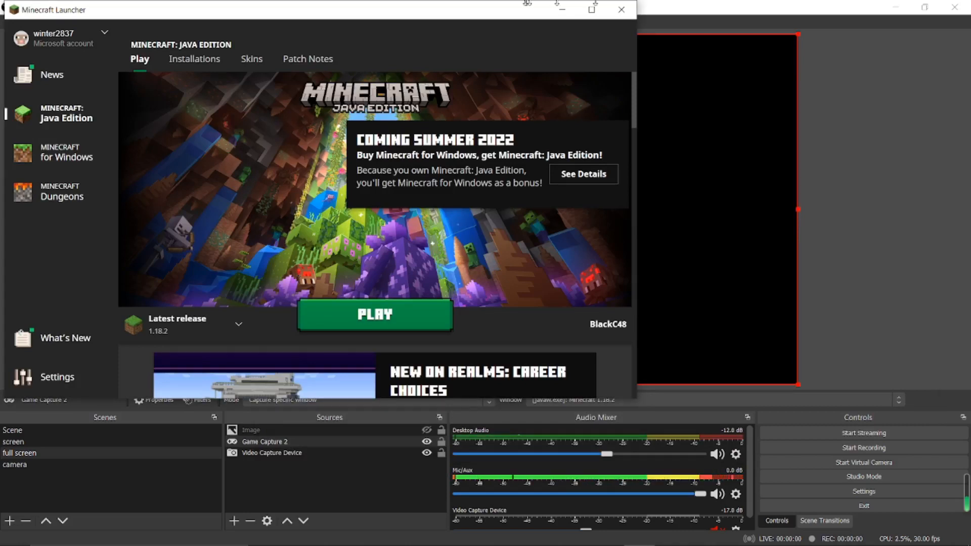
click(672, 336)
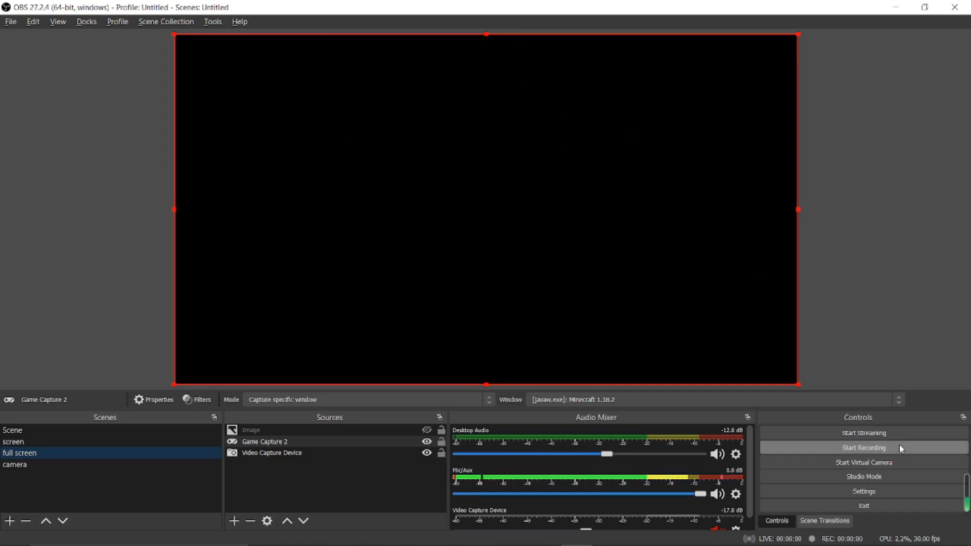
Search Windows for "overwatch", start Overwatch from the Battle.net launcher and minimize the launcher
click(136, 533)
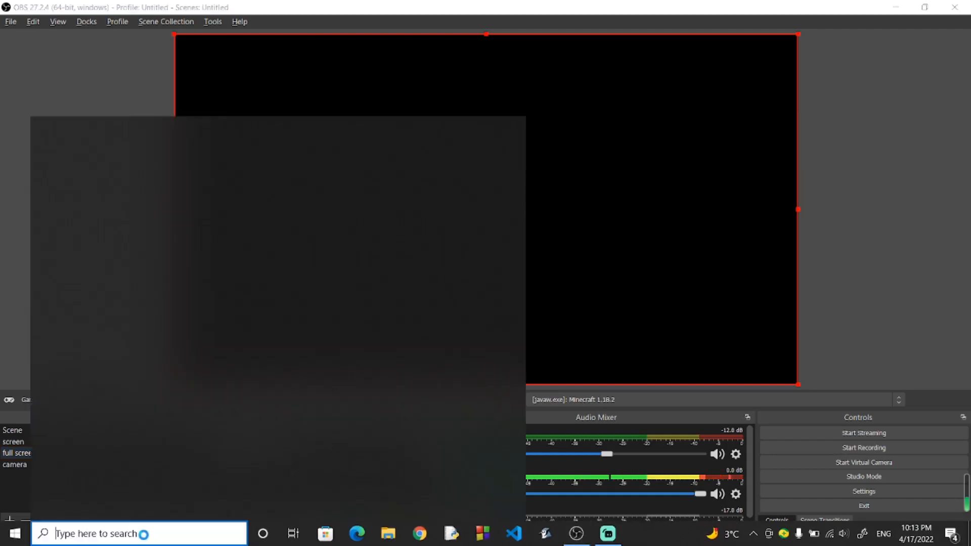
text(overwatch)
key(Return)
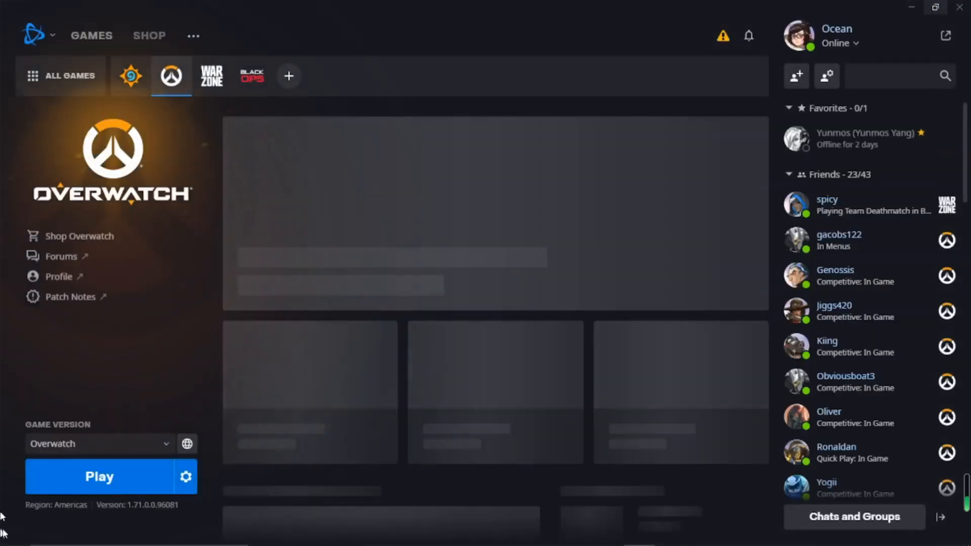
click(126, 476)
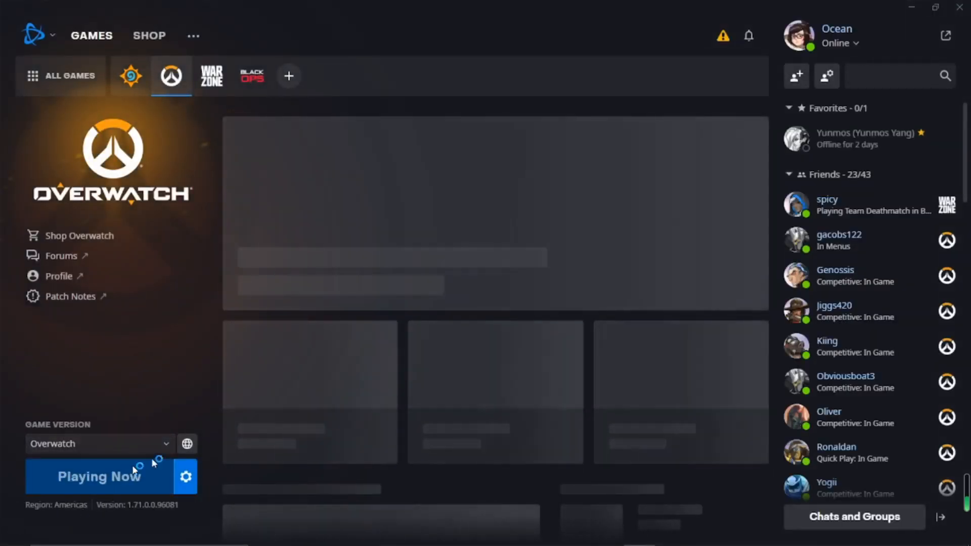
click(916, 7)
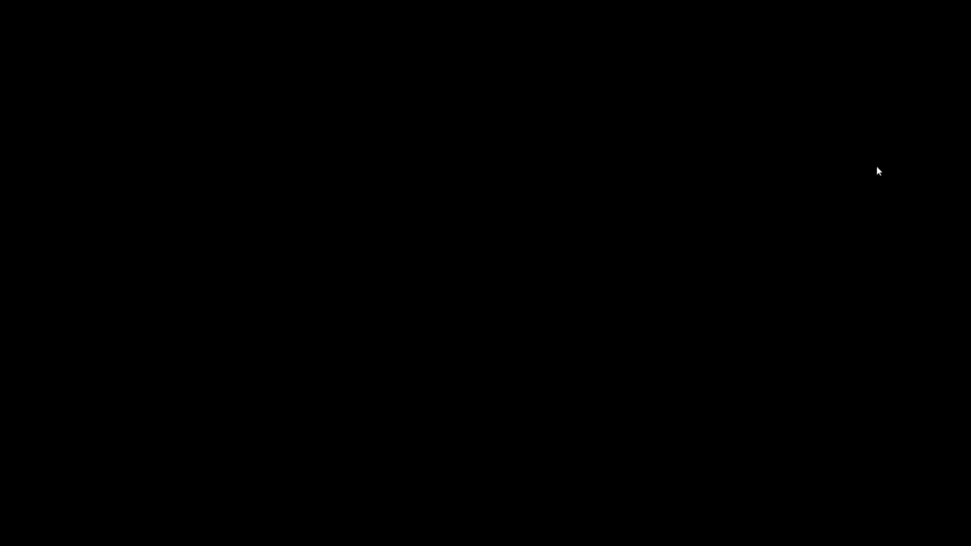
Return to OBS and set Game Capture 2 to capture the window [Streamlabs OBS.exe]: Streamlabs Desktop
key(alt+Tab)
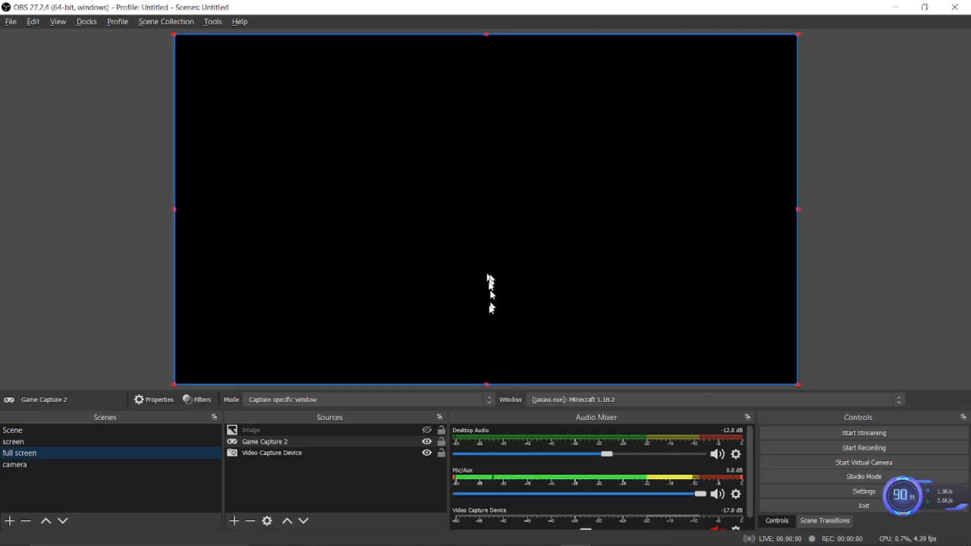
click(554, 399)
click(562, 425)
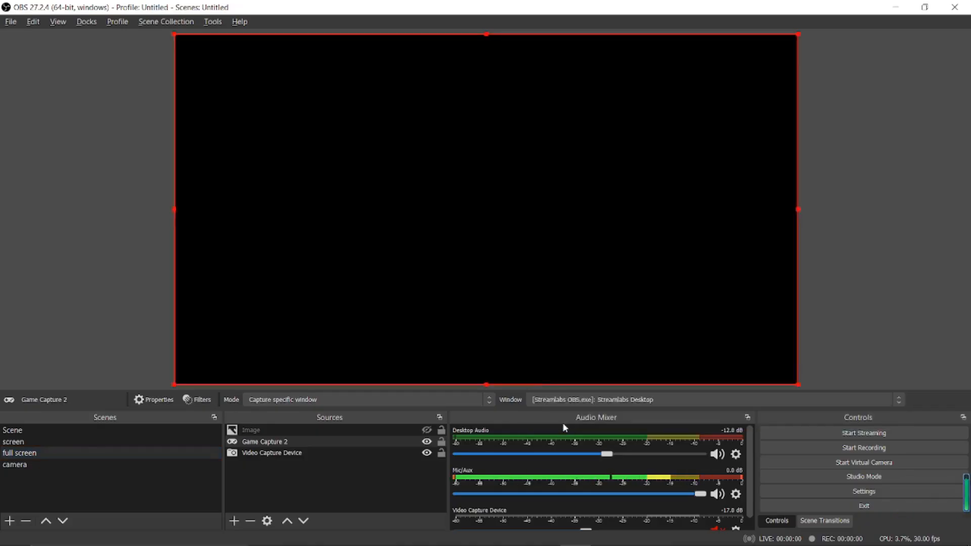
Show the screen scene and inspect the Video Capture Device's properties without changing them
click(159, 441)
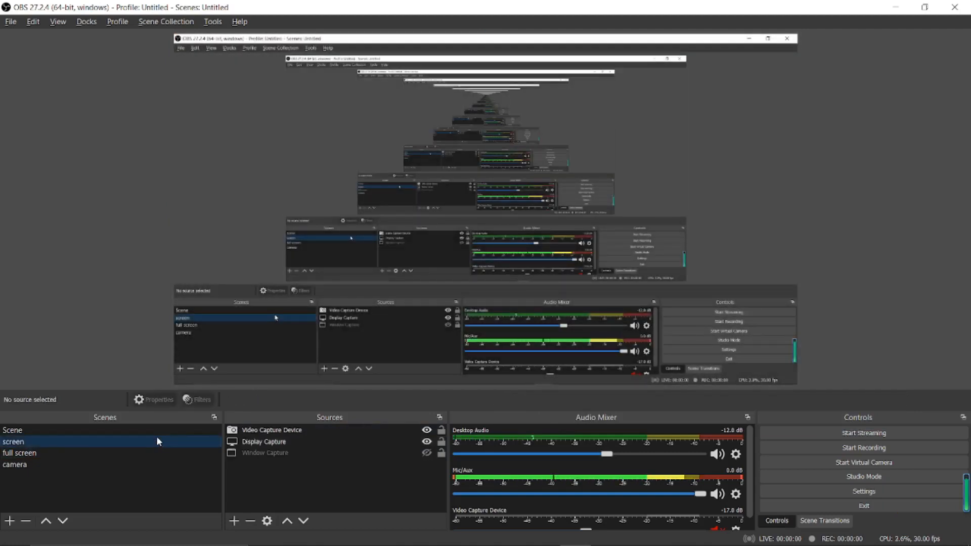
click(272, 430)
right_click(274, 431)
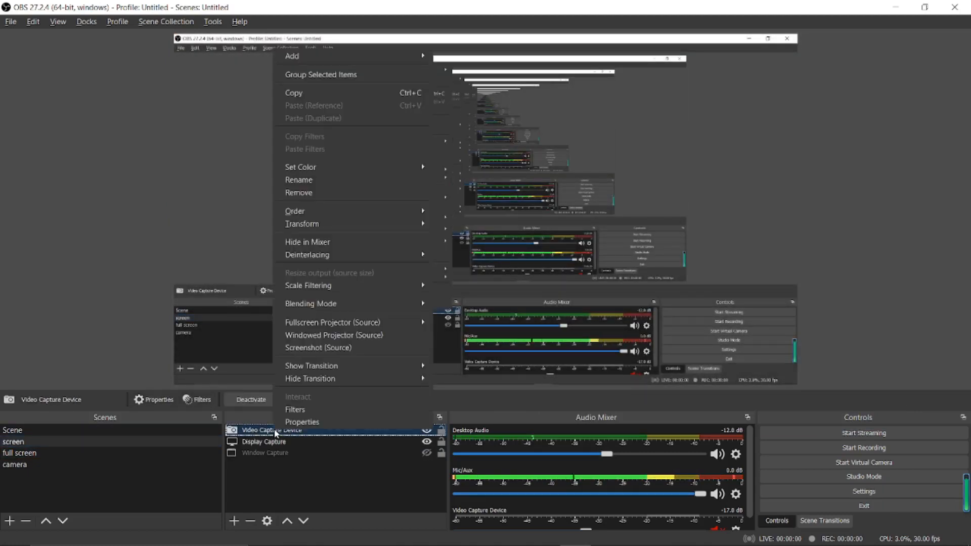
click(301, 422)
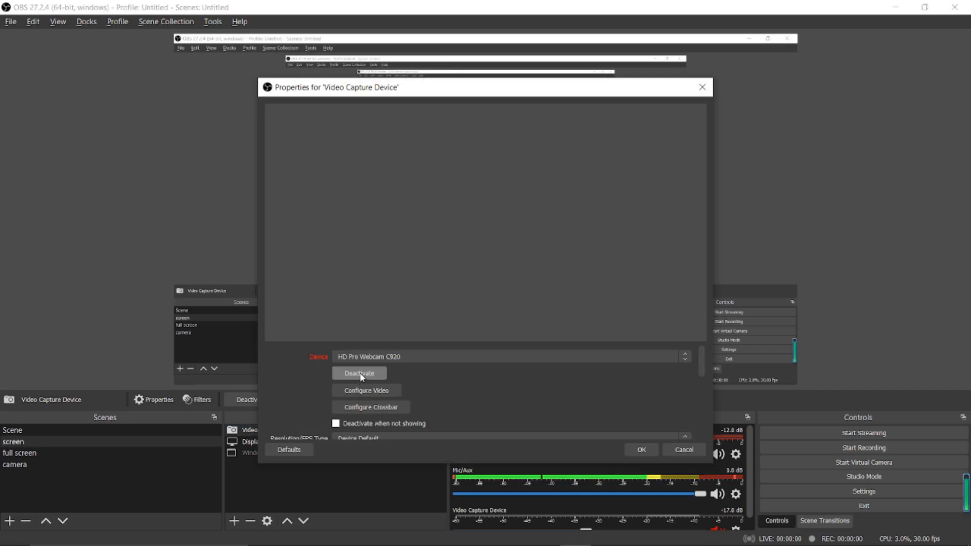
click(682, 452)
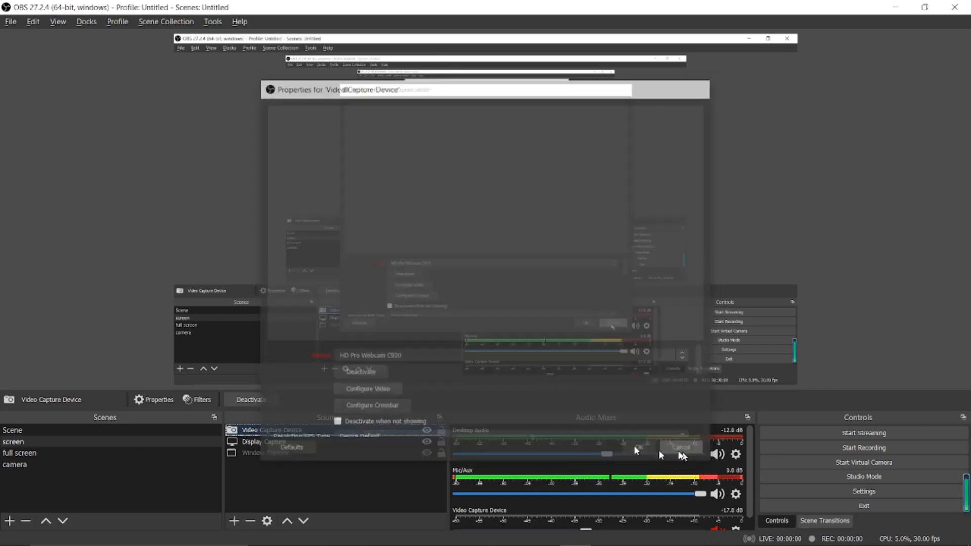
Check the capture method and display in the screen scene's Display Capture properties
click(306, 440)
right_click(306, 440)
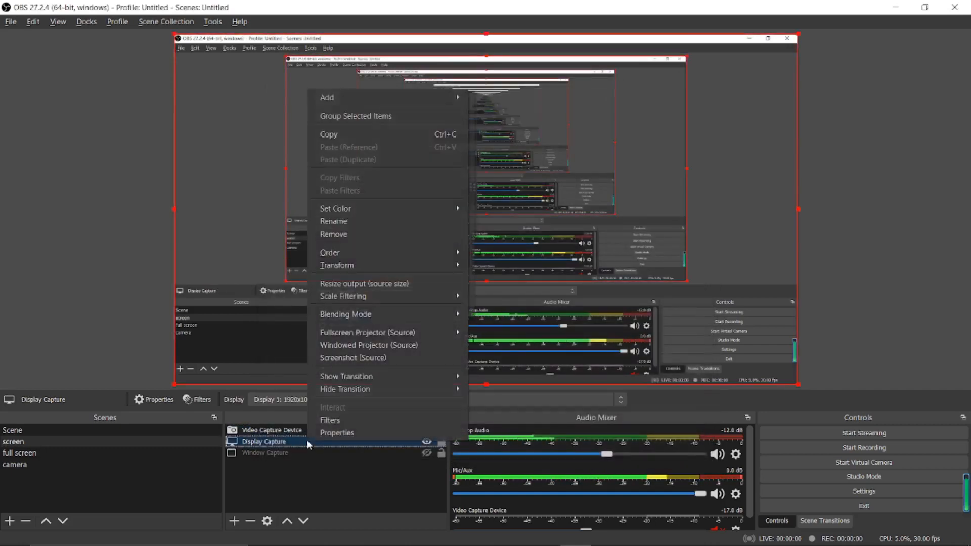
click(334, 433)
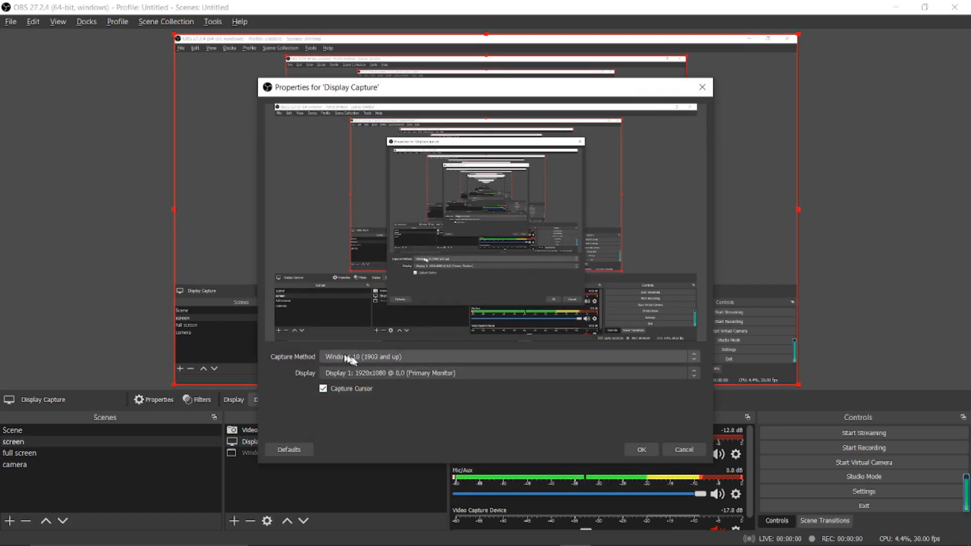
click(642, 450)
click(154, 442)
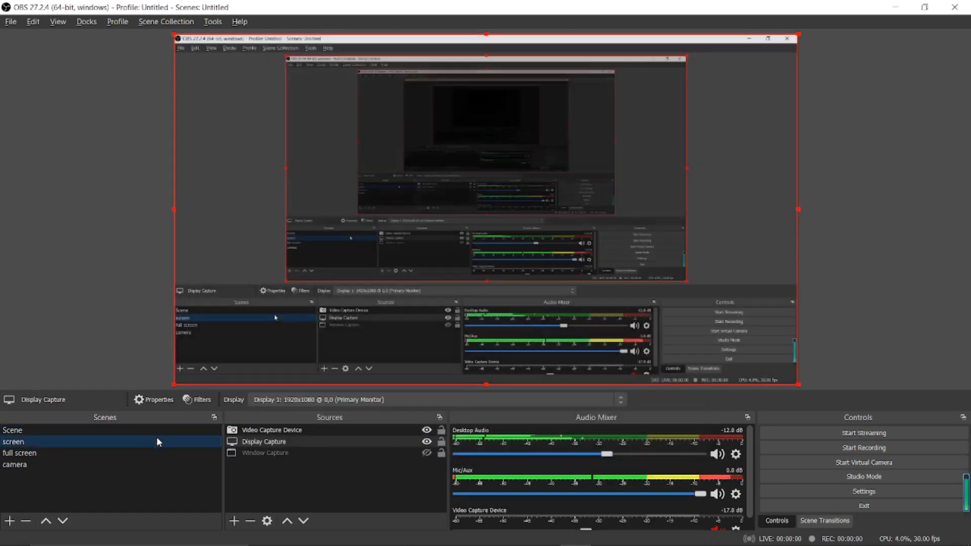
Set Game Capture 2 in the full screen scene to capture the window [Overwatch.exe]: Overwatch
click(159, 452)
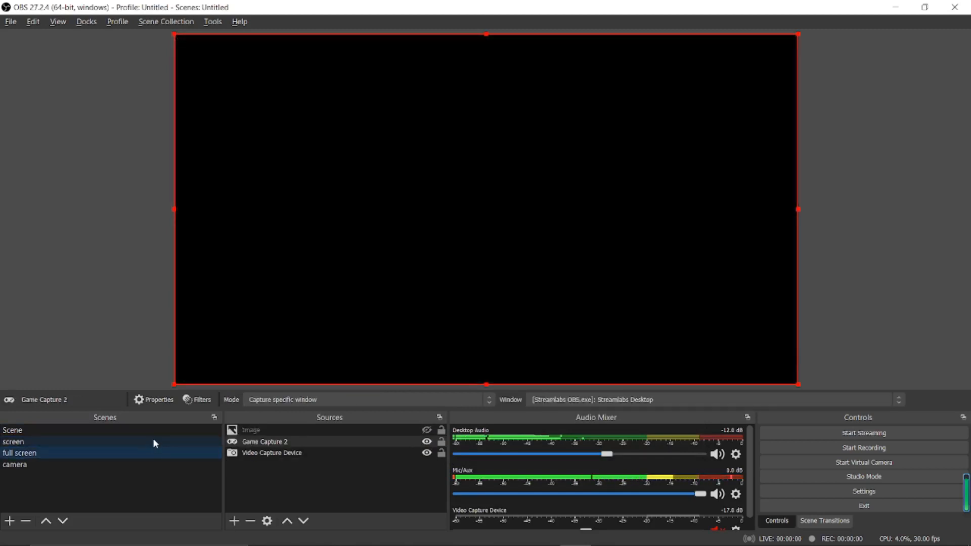
click(273, 442)
click(574, 400)
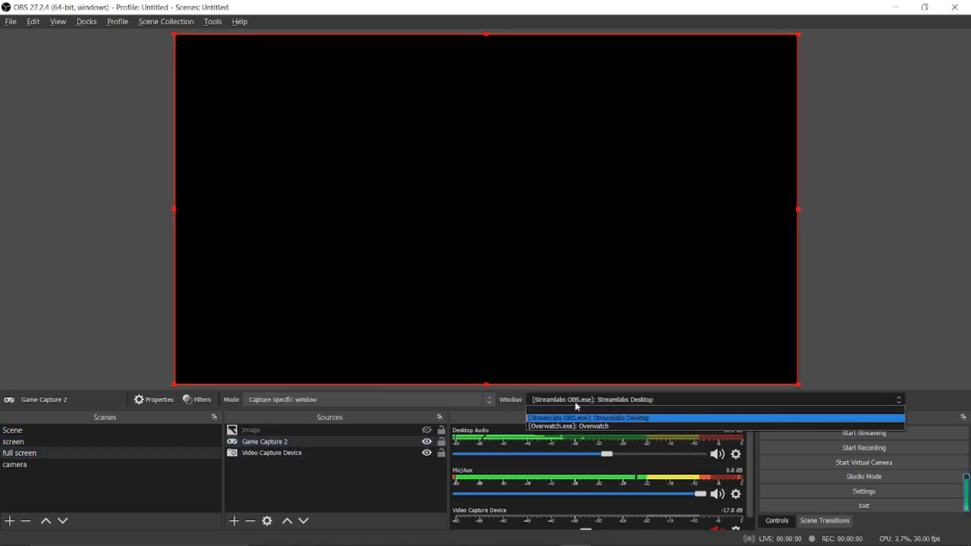
click(593, 426)
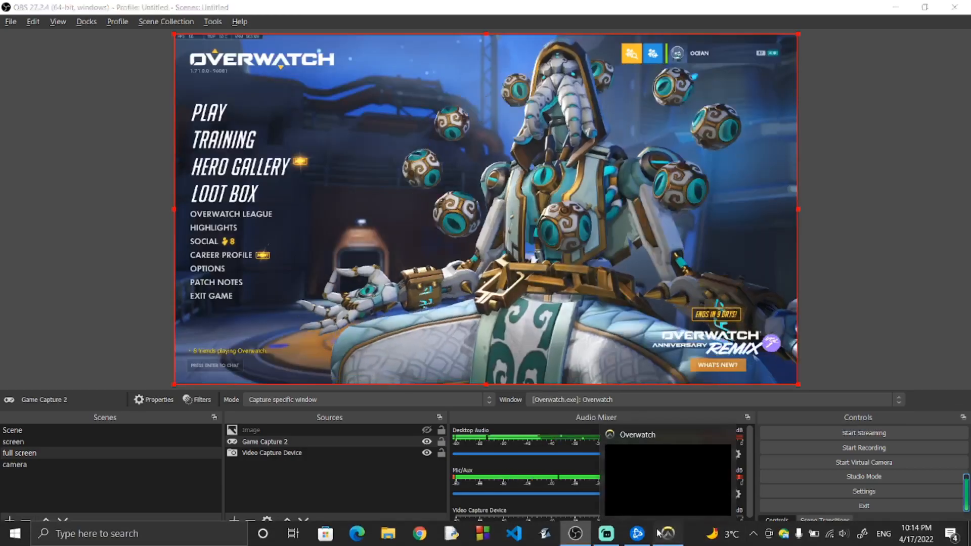
Compare the running Overwatch game with its game capture preview in OBS, and show the screen scene's display capture
click(657, 533)
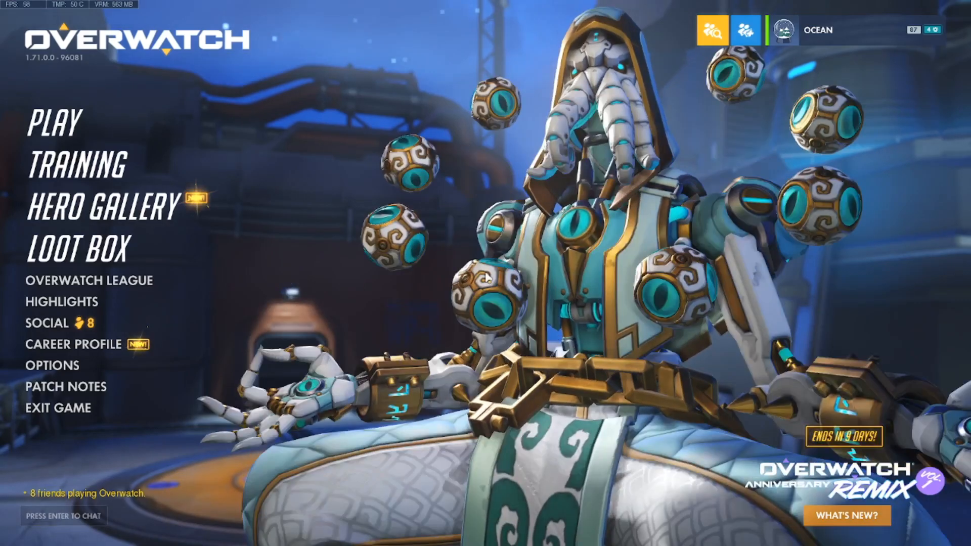
key(alt+Tab)
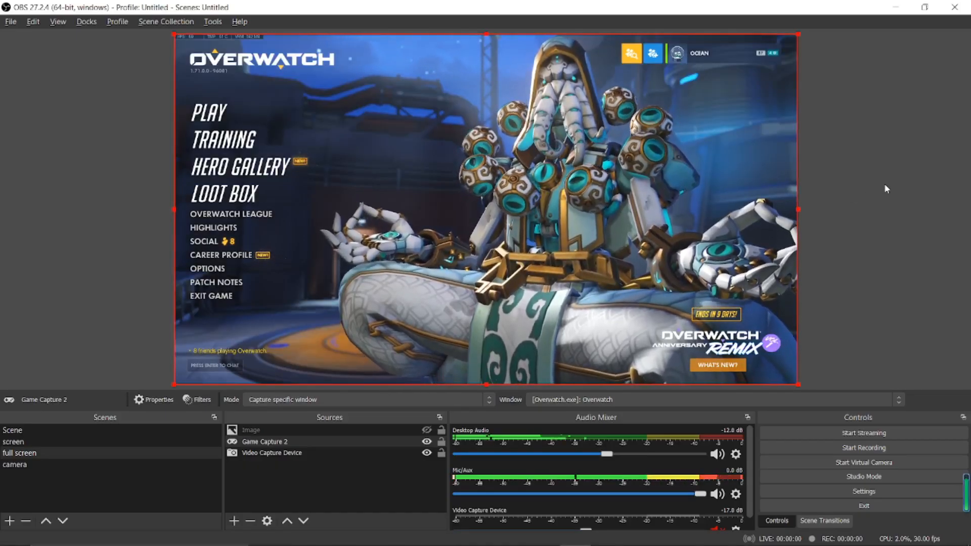
click(60, 443)
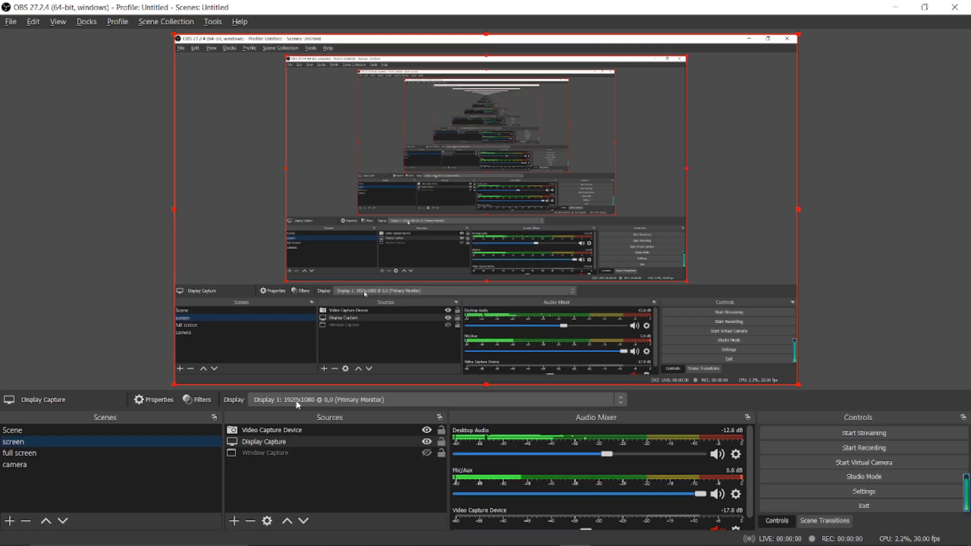
Exit the Overwatch game, confirm the exit, and clear the source selection in OBS
click(669, 537)
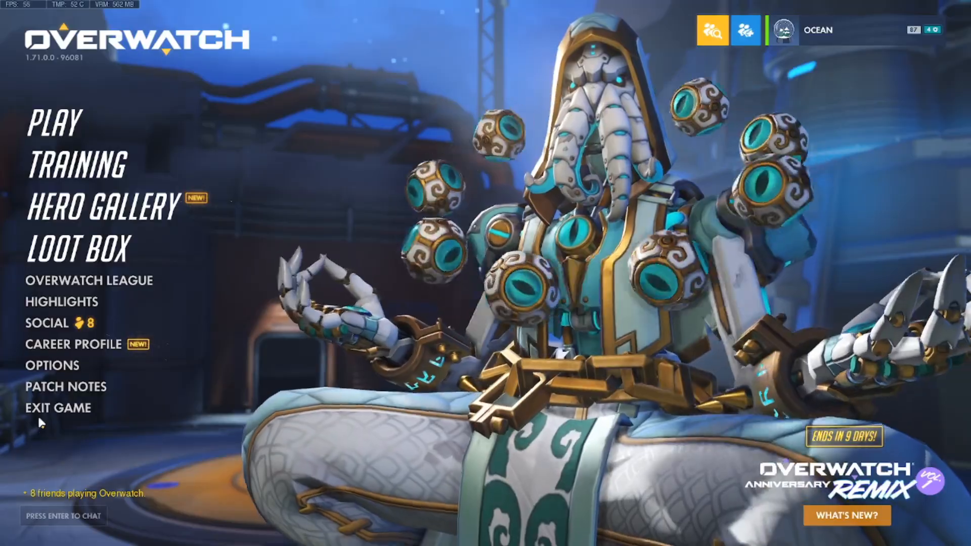
click(48, 409)
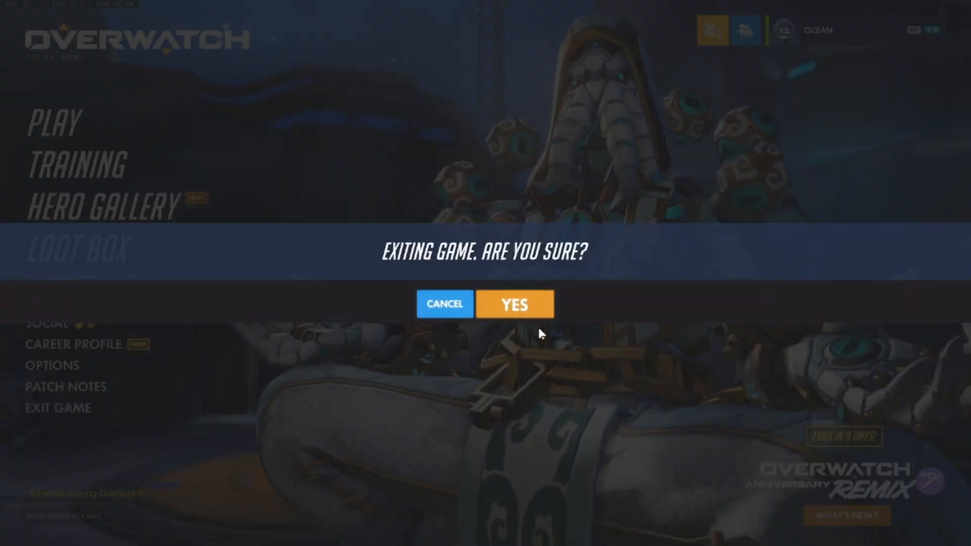
click(516, 313)
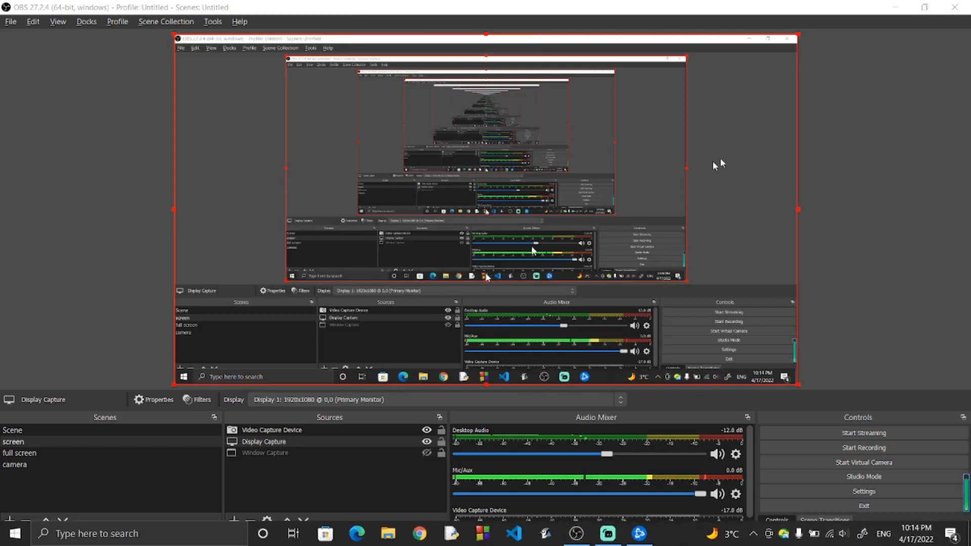
click(903, 121)
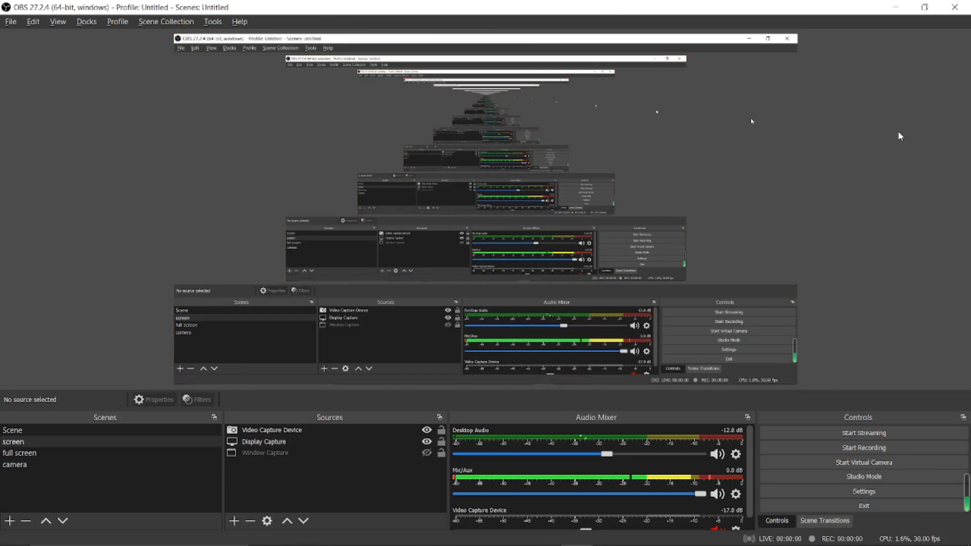